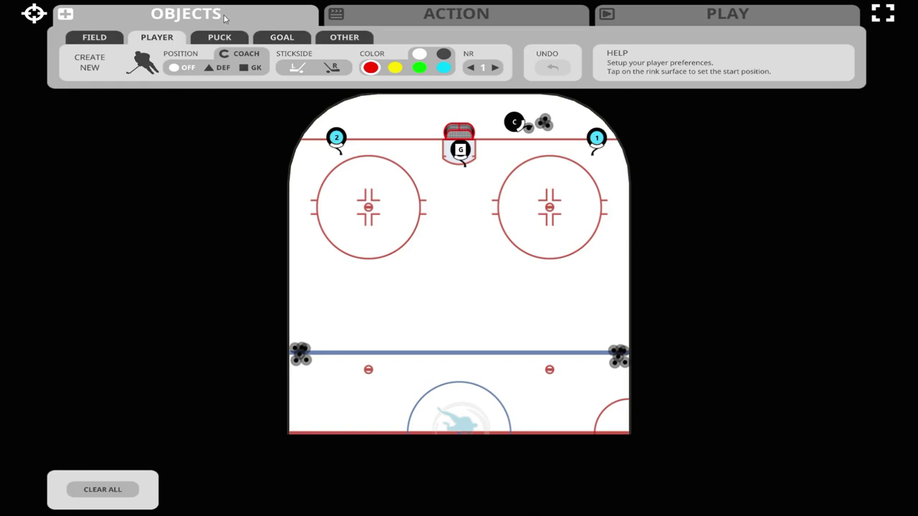
- Switch from object placement to the Action tab to start assigning player moves
click(434, 21)
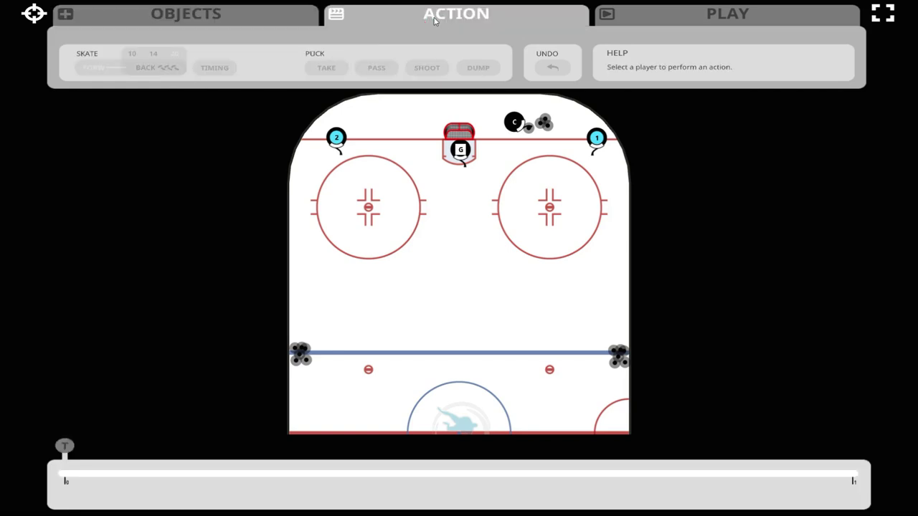
- Give player 1 a skate down the right boards to the blue line, starting near 0.5 s, ending 5.57 s
click(596, 141)
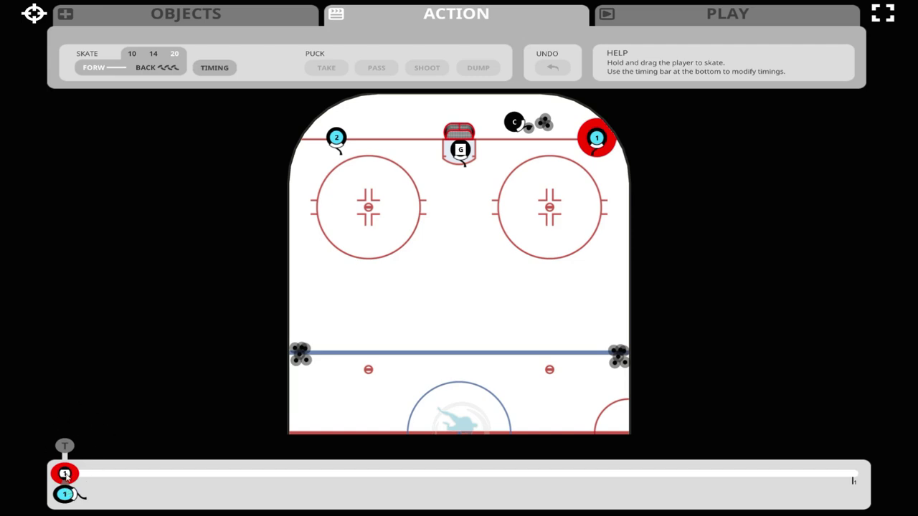
mouse_move(66, 474)
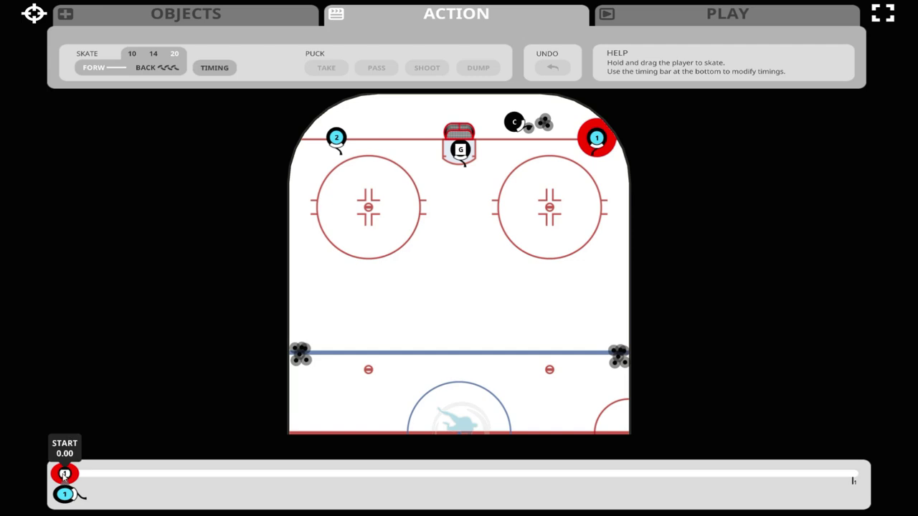
drag(65, 475, 370, 496)
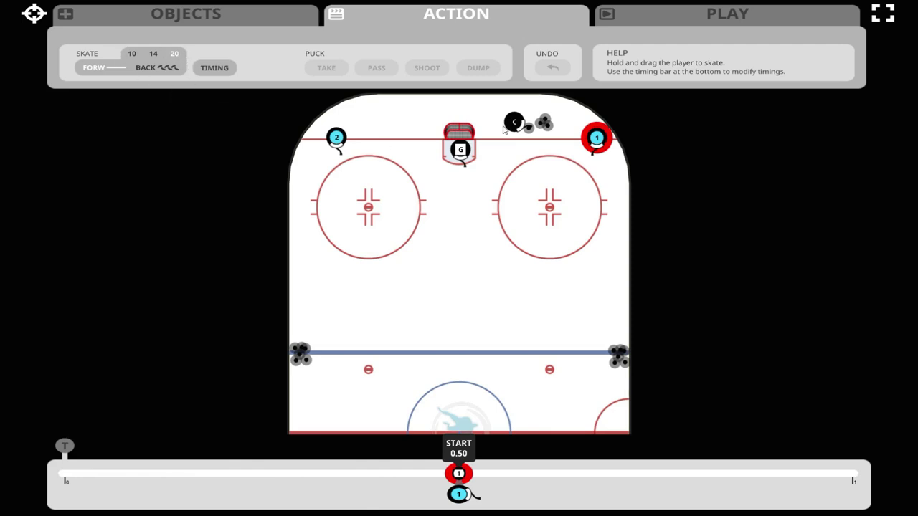
mouse_move(596, 140)
mouse_down()
mouse_move(586, 405)
mouse_move(597, 410)
mouse_move(609, 368)
mouse_up()
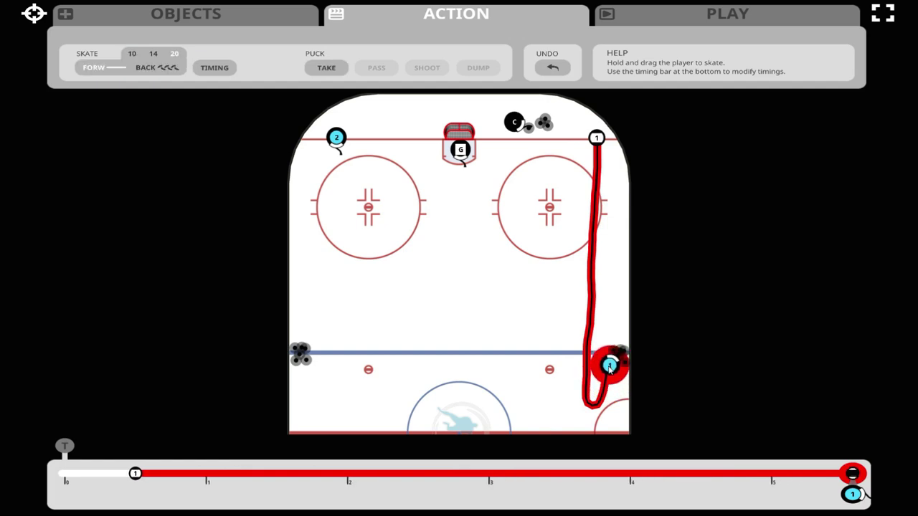
click(853, 473)
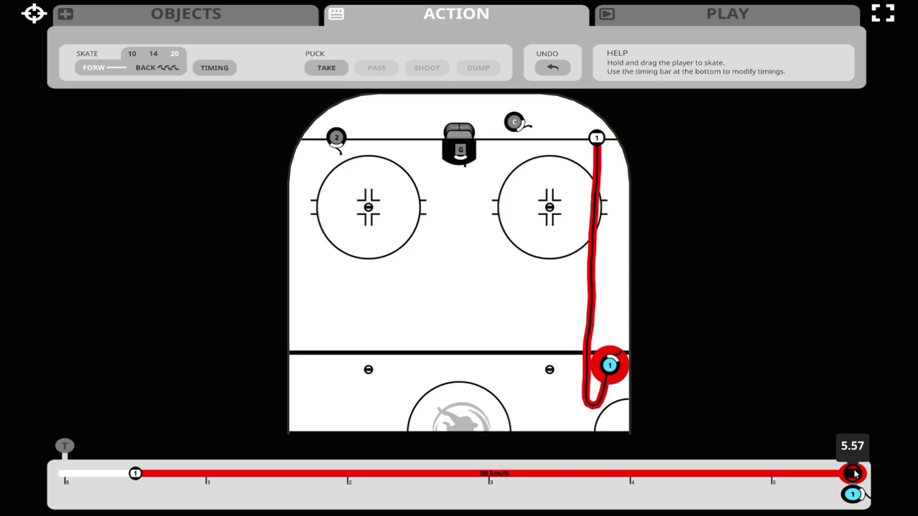
click(855, 473)
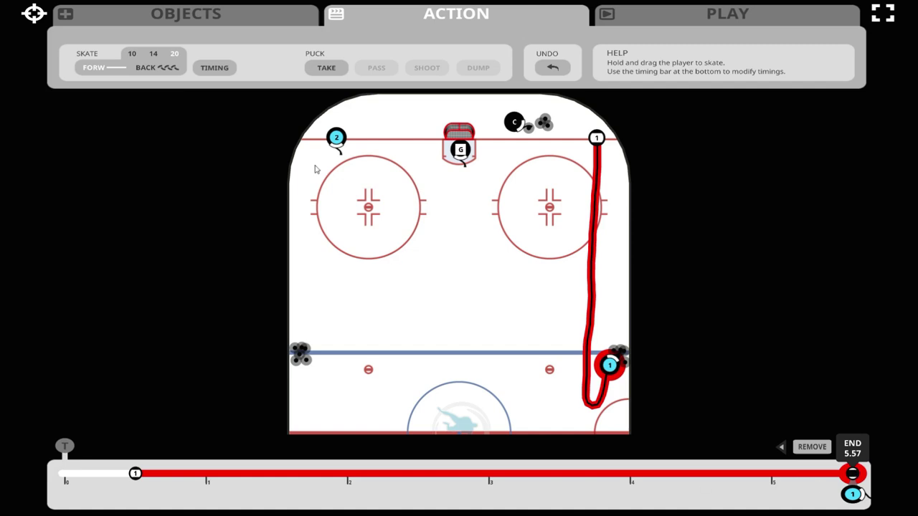
- Skate player 2 down the left side through two waypoints, curling past the blue line, ending at 5.57 s
click(336, 139)
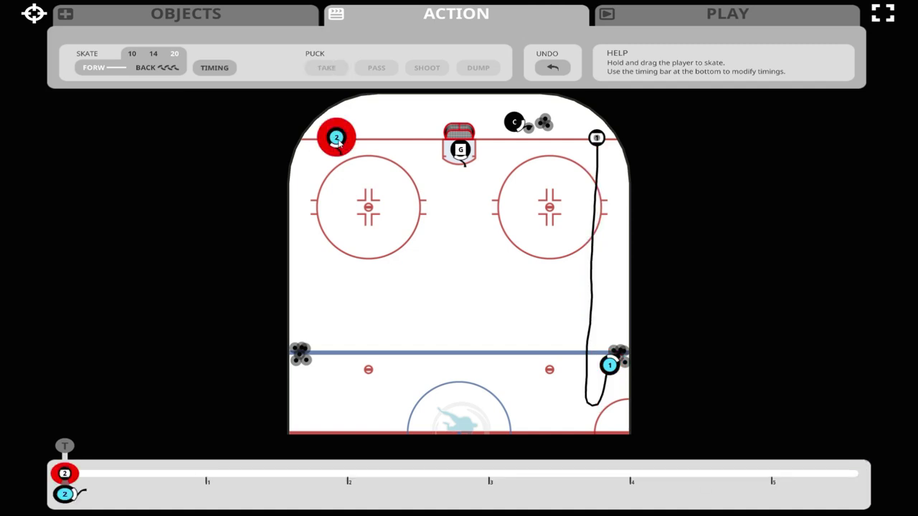
click(64, 473)
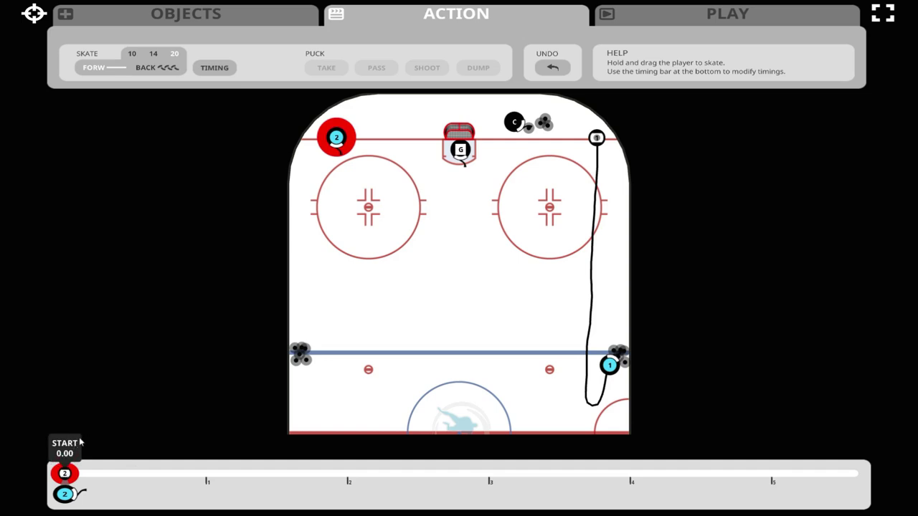
drag(336, 141, 335, 196)
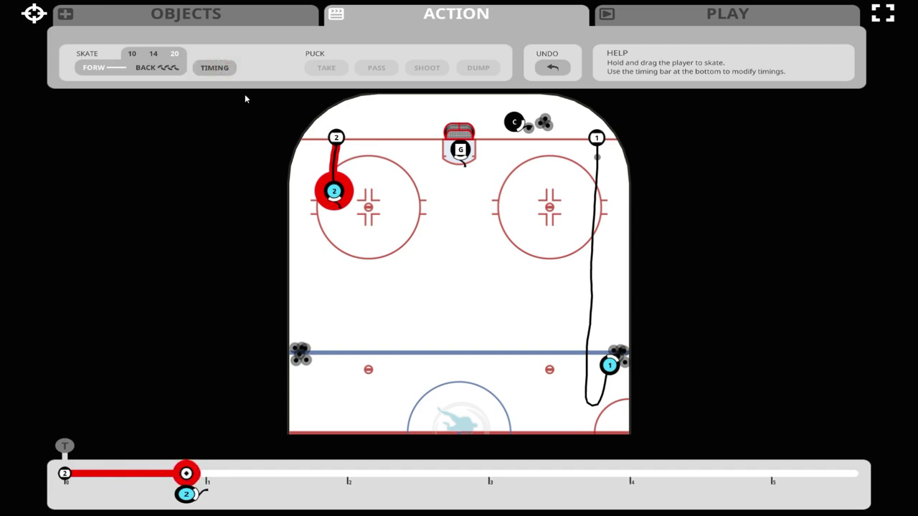
drag(337, 196, 337, 281)
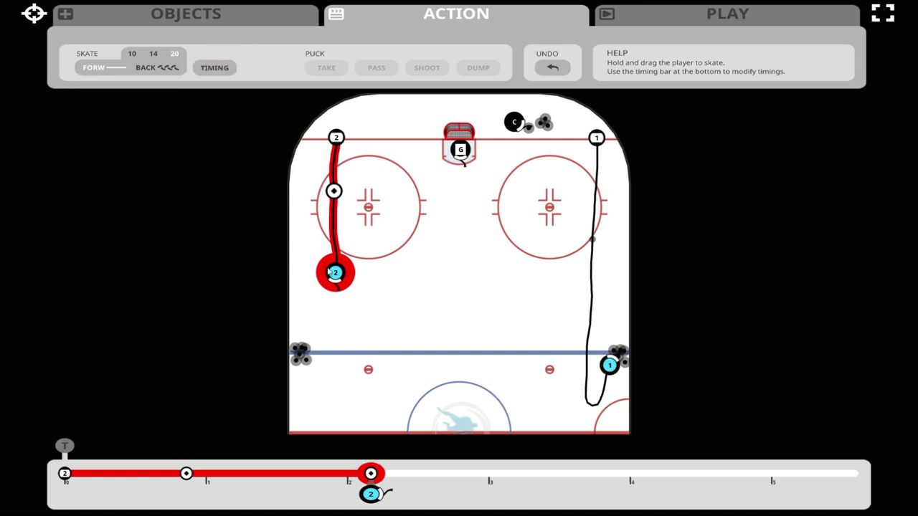
mouse_move(336, 278)
mouse_down()
mouse_move(347, 398)
mouse_move(339, 407)
mouse_move(318, 402)
mouse_move(320, 372)
mouse_up()
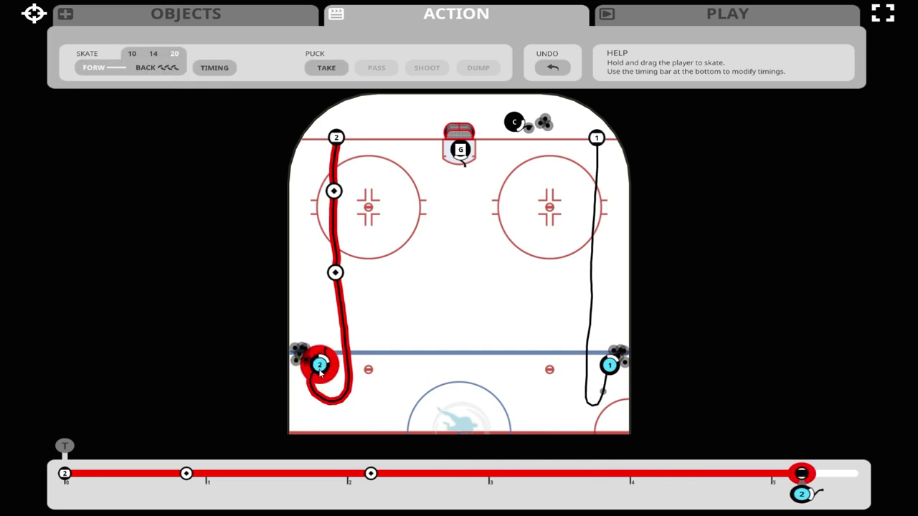
click(802, 473)
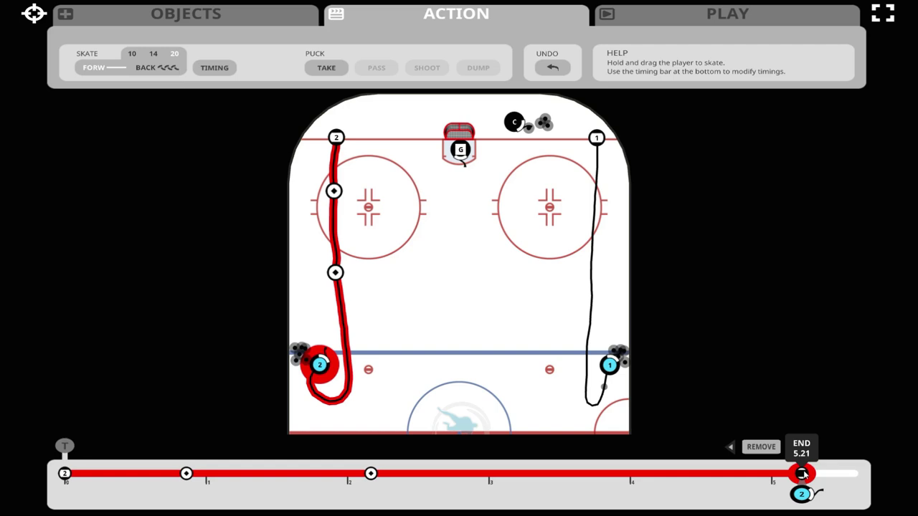
drag(804, 474, 847, 475)
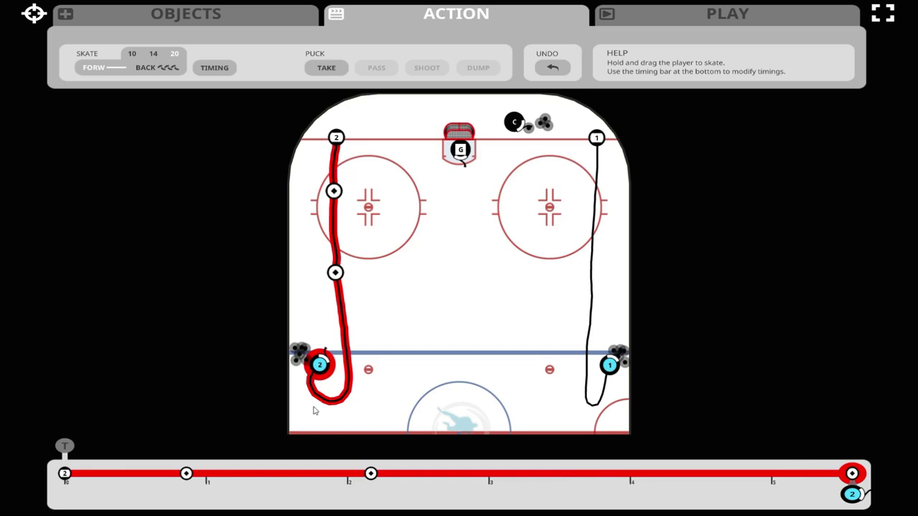
- Move player 2's first waypoint from 0.86 to about 1.6 s and its second to 3.19 s
click(185, 474)
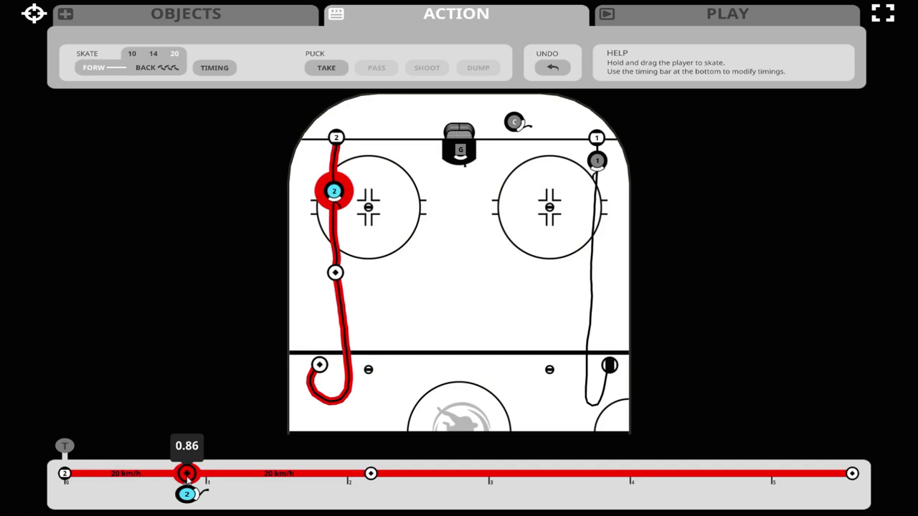
drag(185, 476, 275, 487)
drag(369, 474, 489, 483)
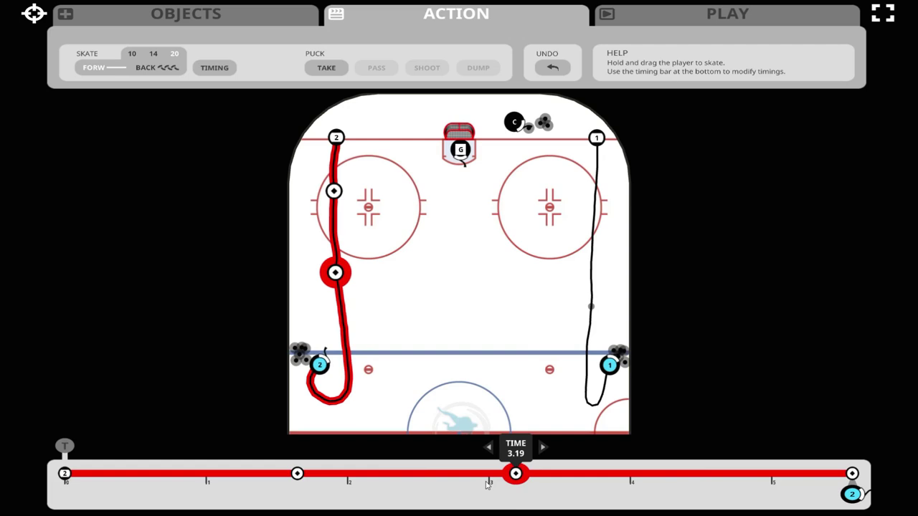
click(726, 22)
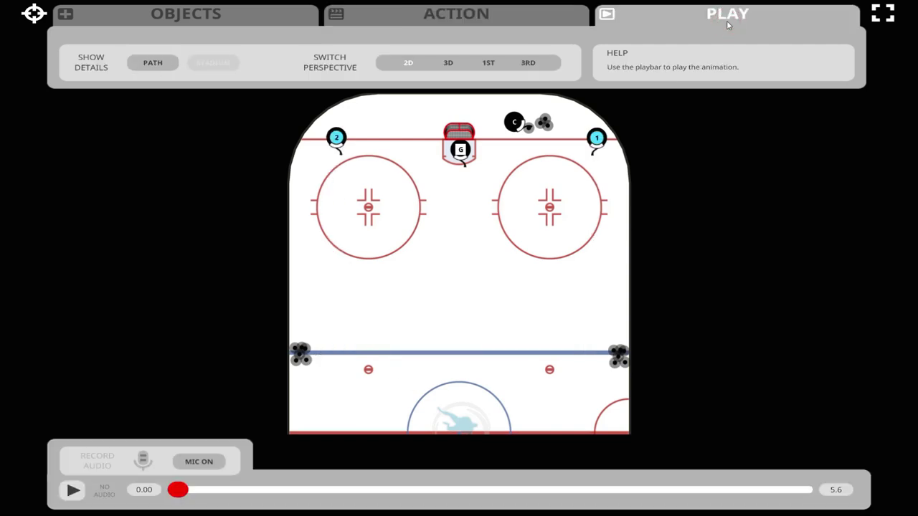
click(73, 491)
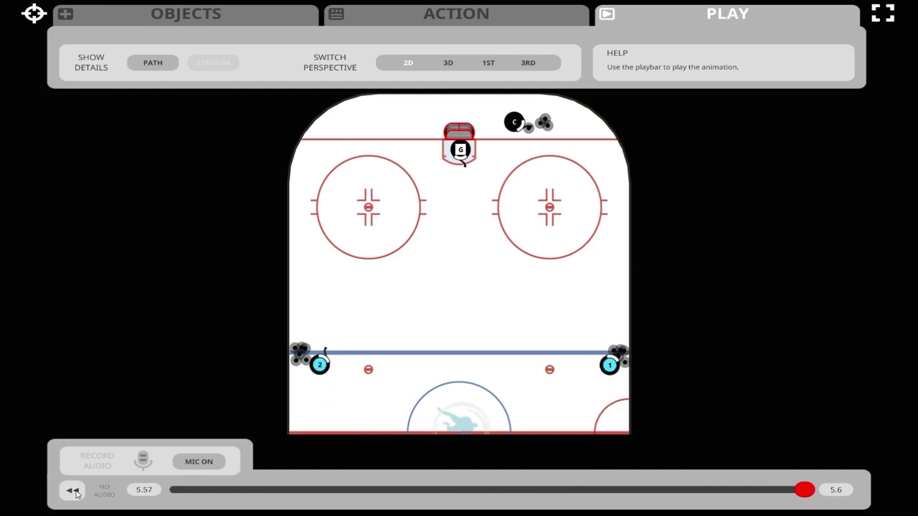
click(466, 16)
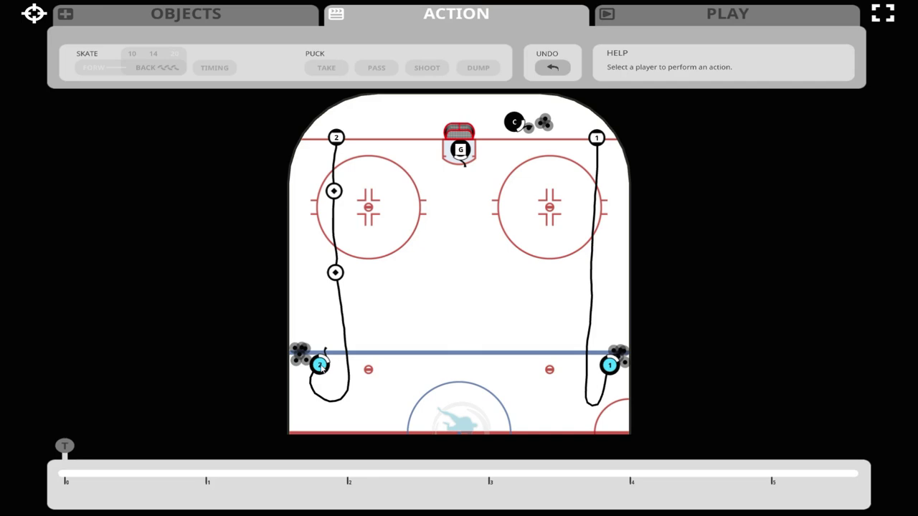
- Adjust the end time of player 1's skate on its timing bar
click(608, 367)
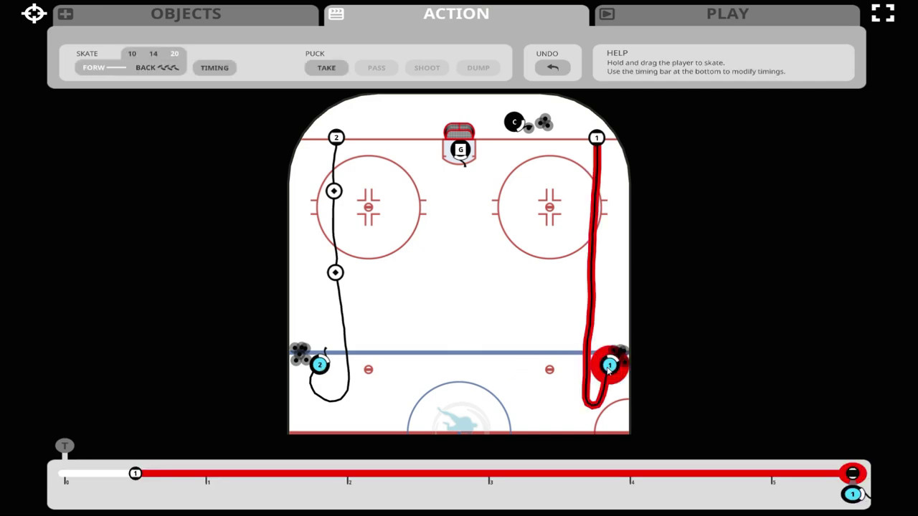
click(850, 479)
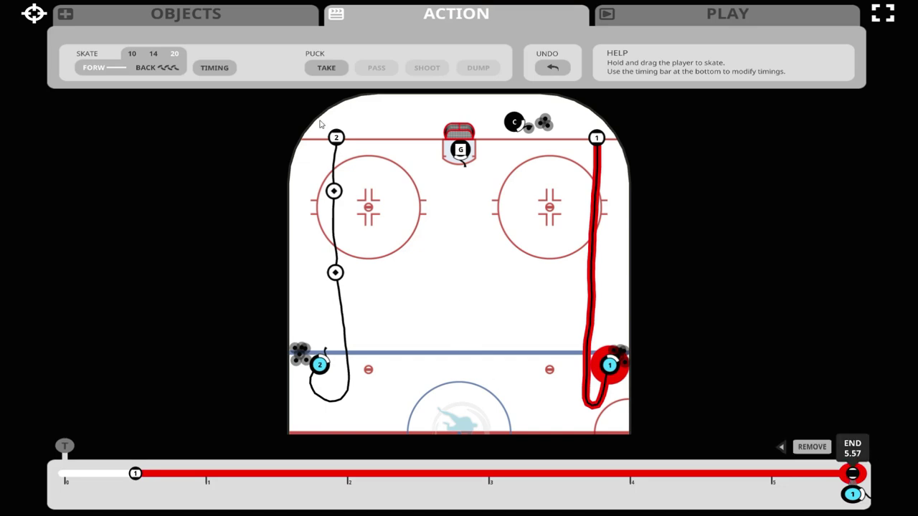
click(205, 66)
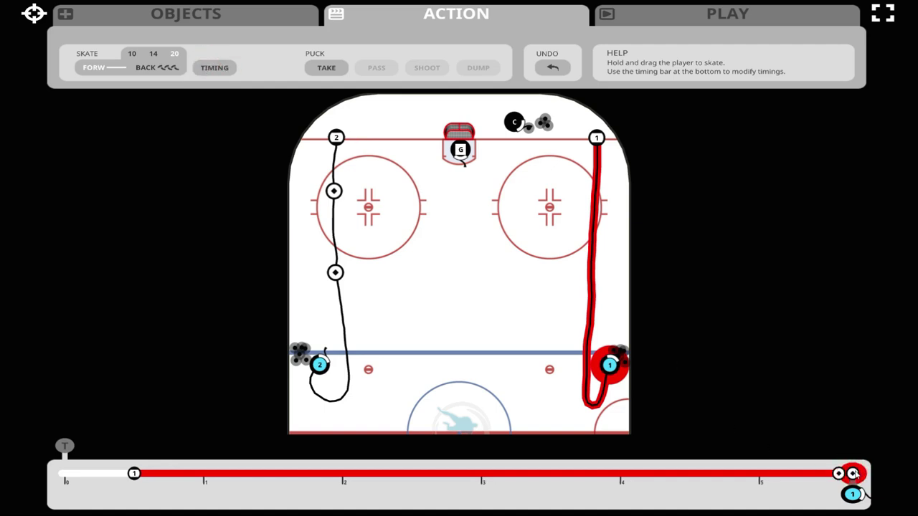
drag(853, 474, 849, 479)
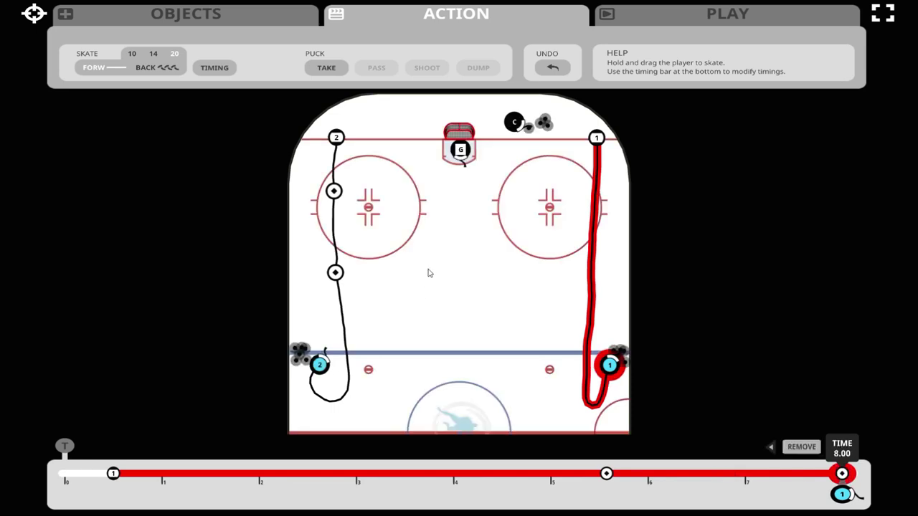
- Stretch player 2's loop with a 0 km/h pause so it ends at 8.00 s
click(318, 367)
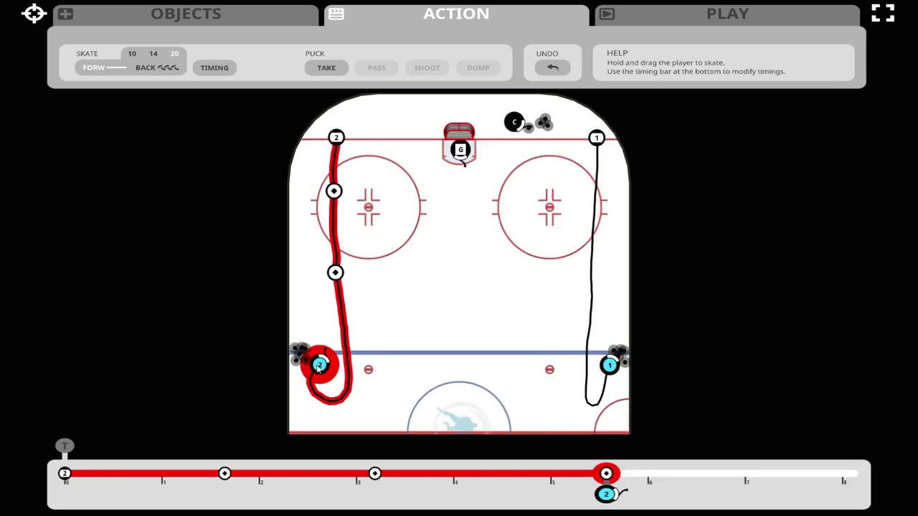
click(215, 69)
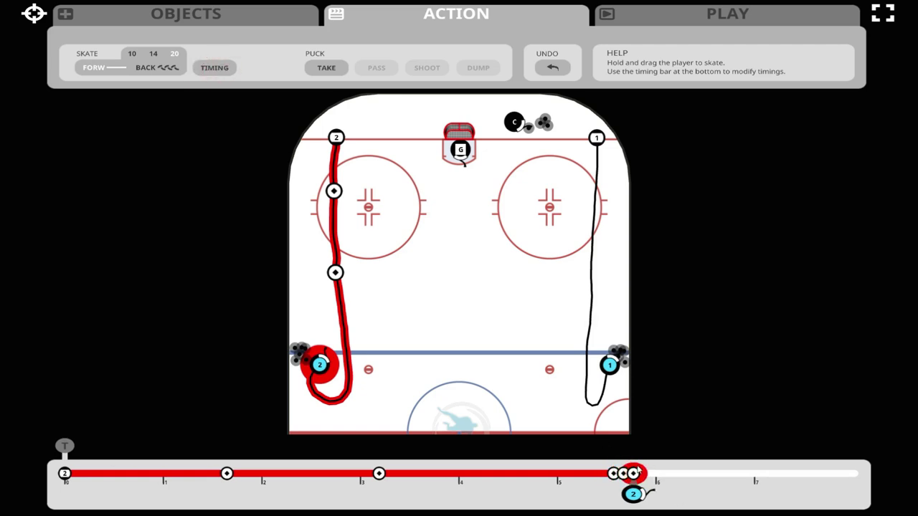
drag(633, 472, 752, 495)
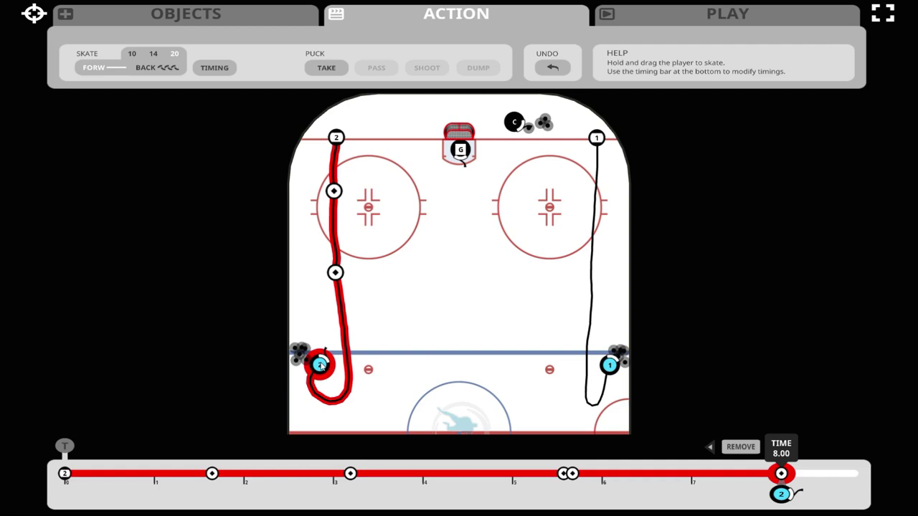
- Skate player 2 toward the slot and loop player 1 back up toward the right circle, ending at 9.40 s
mouse_move(320, 364)
mouse_down()
mouse_move(352, 284)
mouse_move(372, 267)
mouse_up()
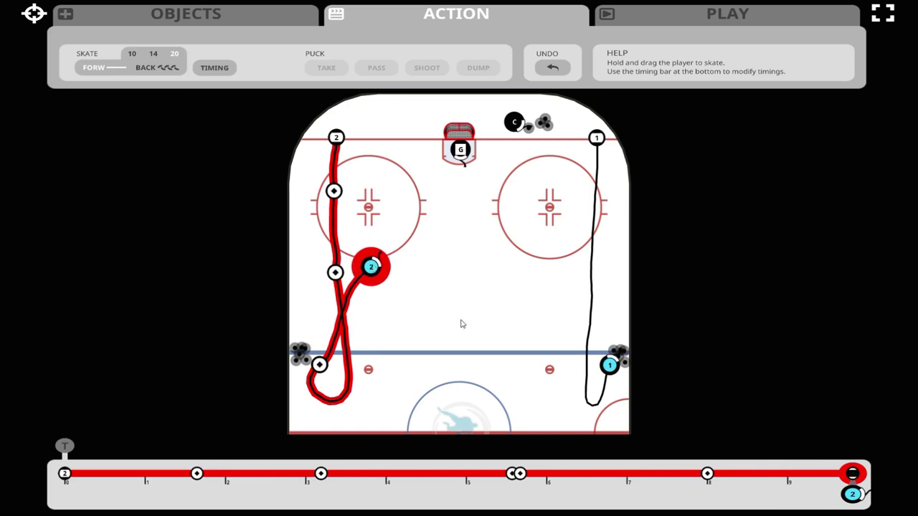
click(610, 365)
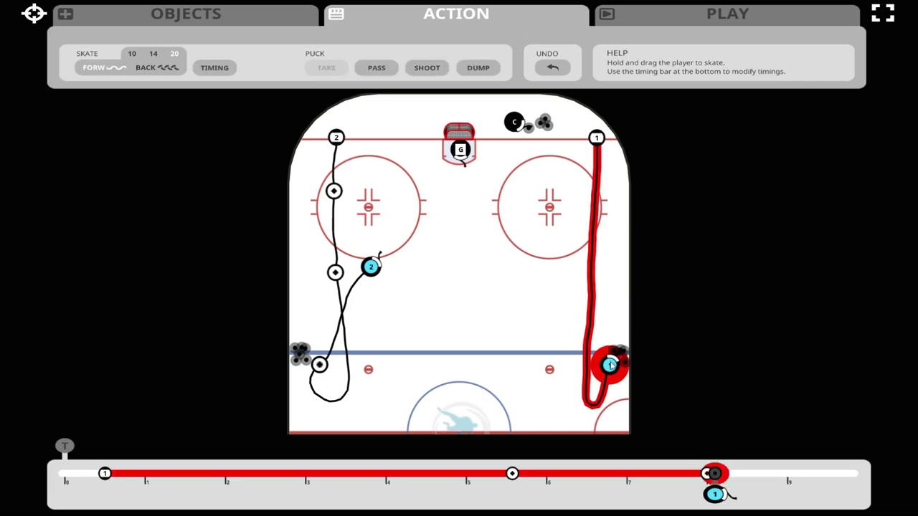
mouse_move(609, 366)
mouse_down()
mouse_move(596, 328)
mouse_move(568, 296)
mouse_up()
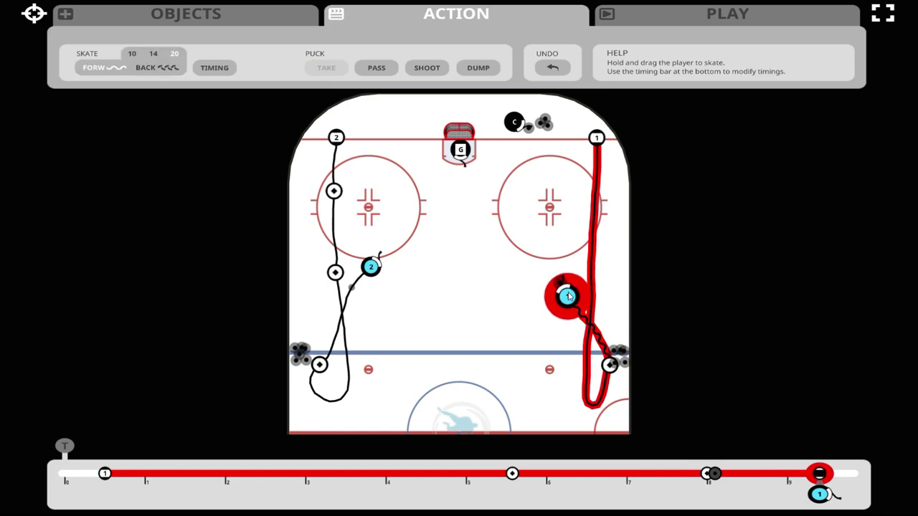
click(820, 471)
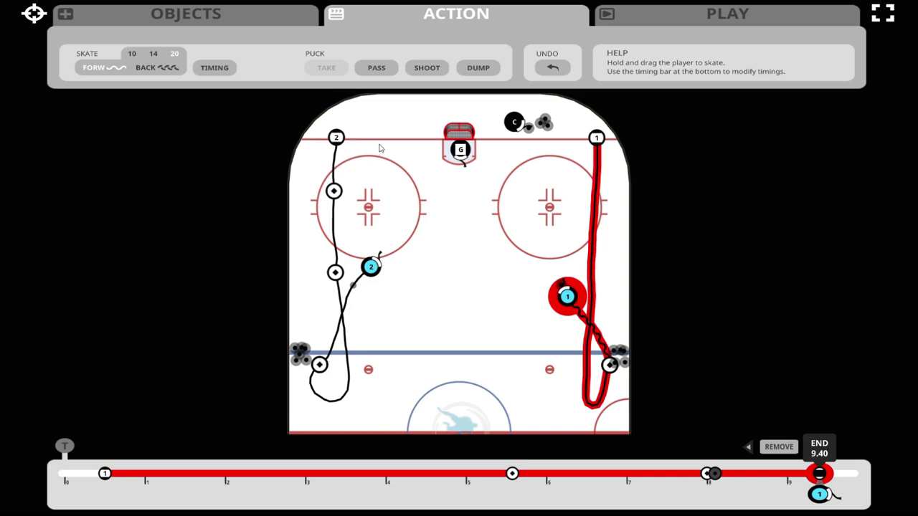
- Have player 1 take the puck at 8.10 s and pass to player 2 at 9.40 s, who skates into the left circle
click(381, 72)
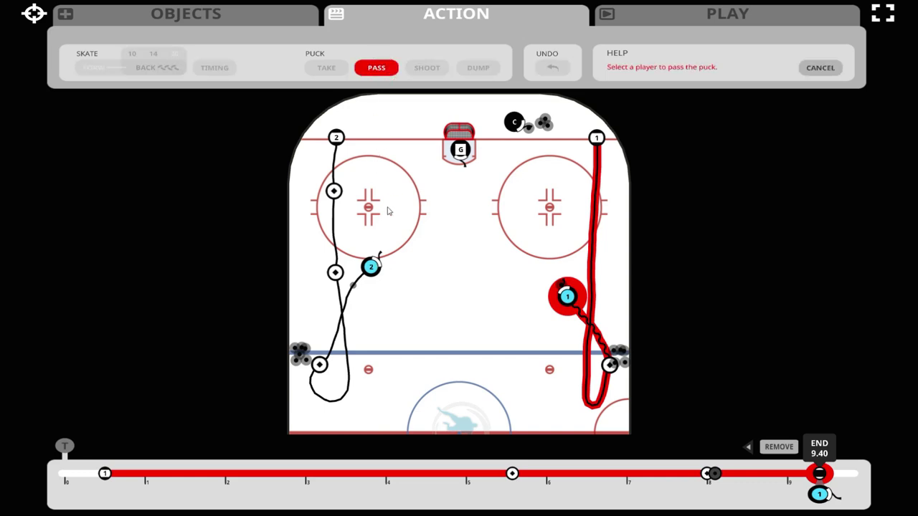
click(370, 267)
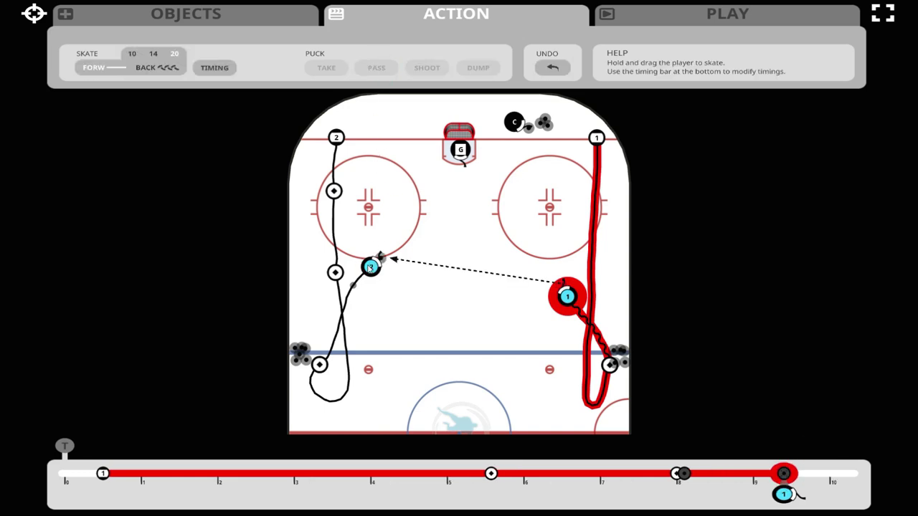
drag(370, 268, 388, 218)
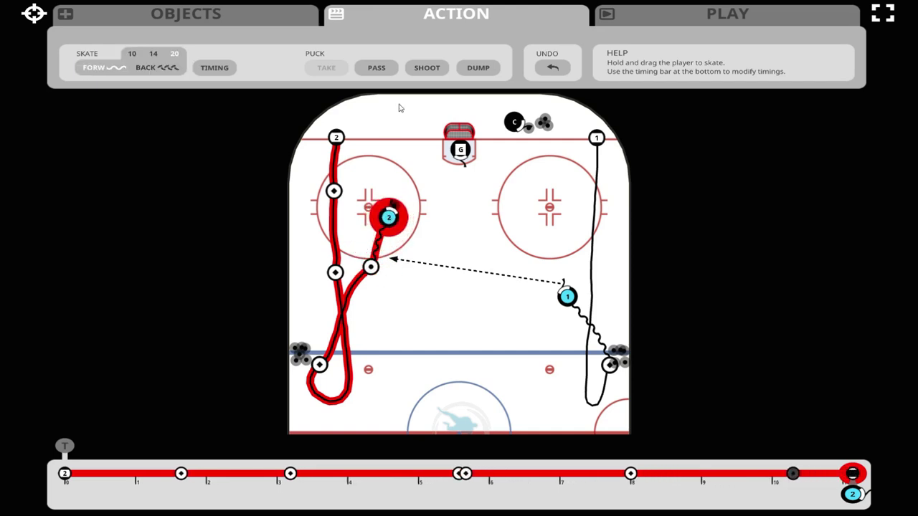
click(791, 474)
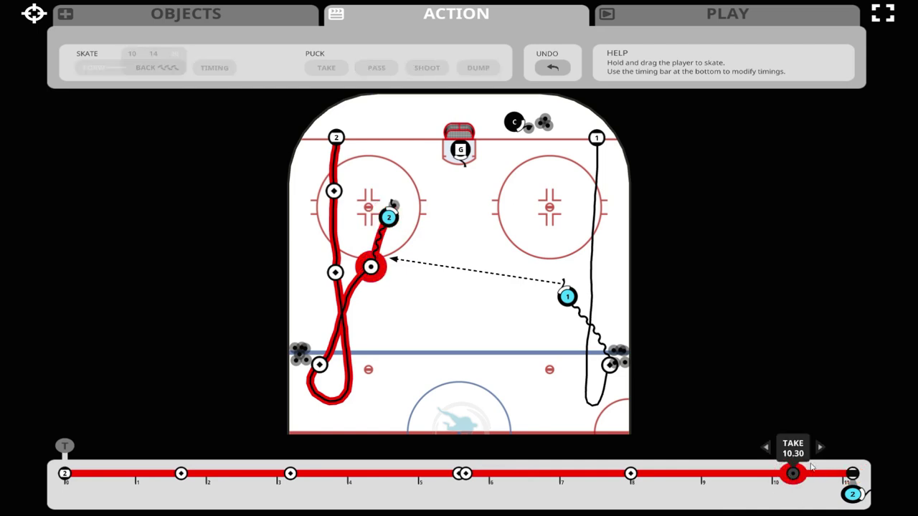
click(566, 296)
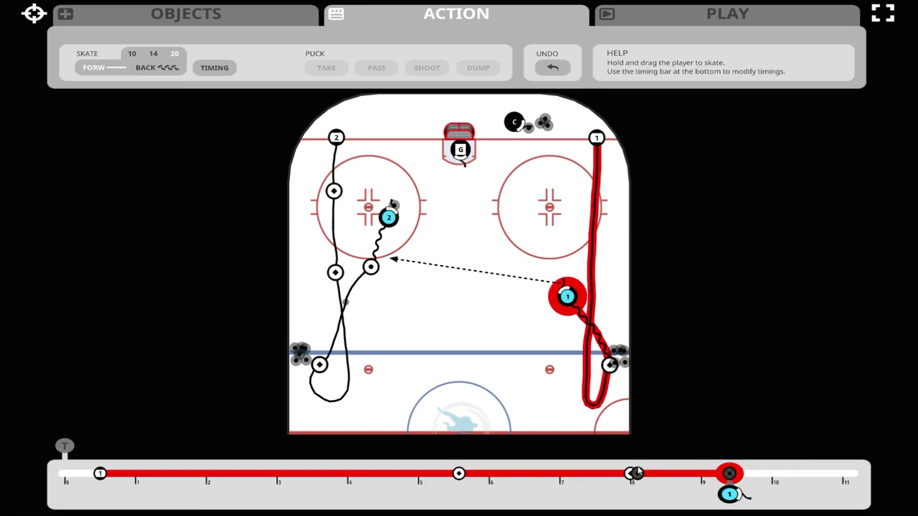
click(635, 473)
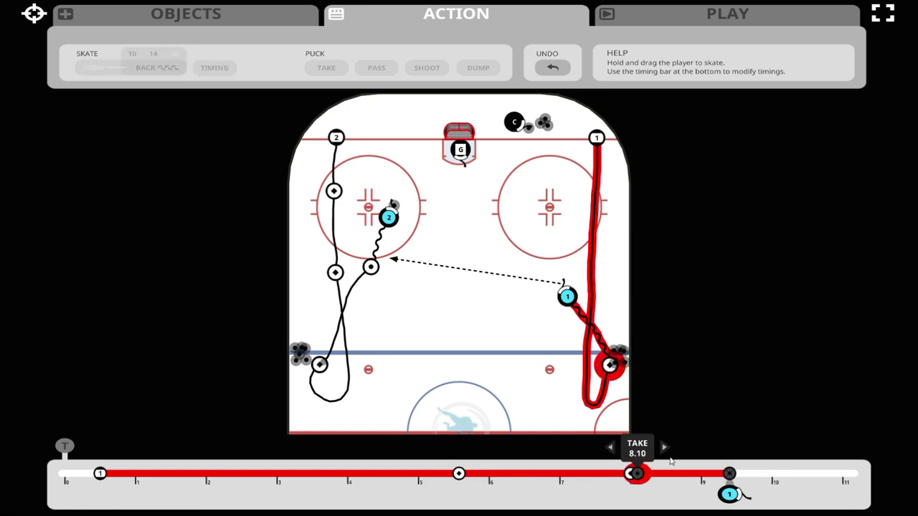
click(729, 474)
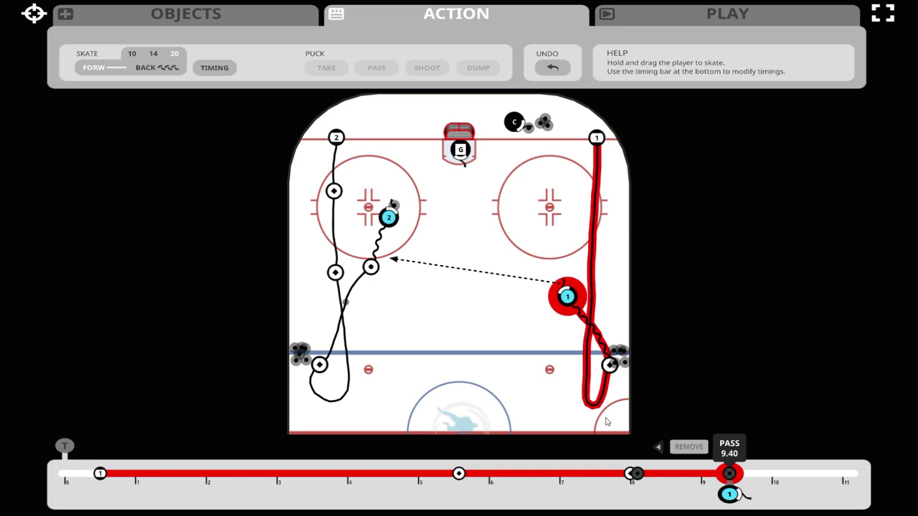
click(388, 218)
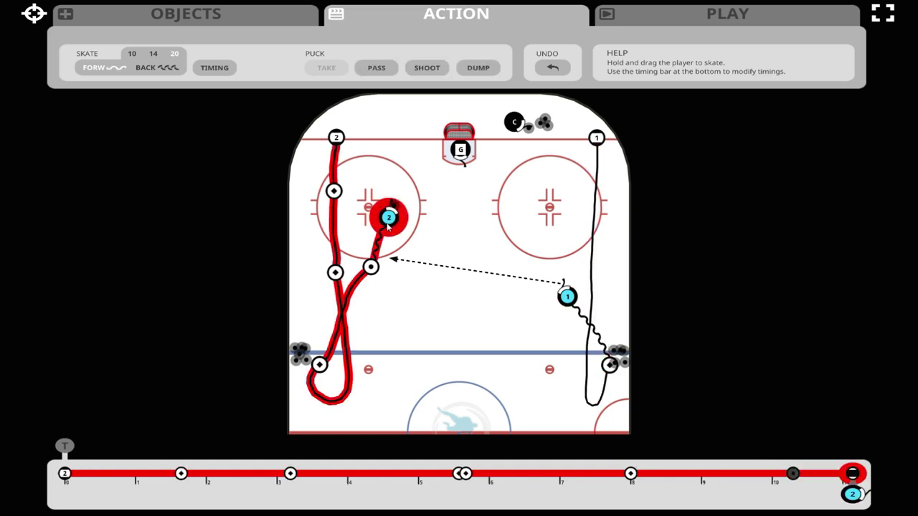
- Have player 2 take a slap shot on goal at 11.14 s
click(425, 69)
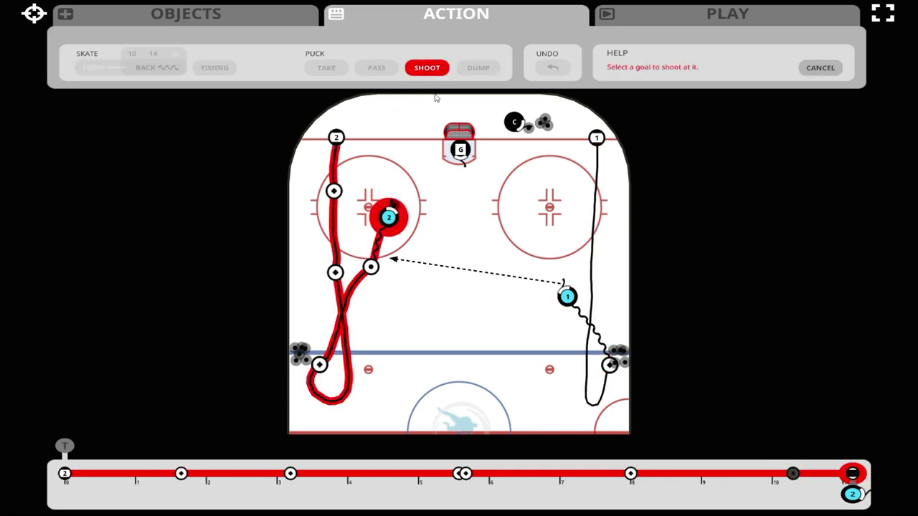
click(453, 136)
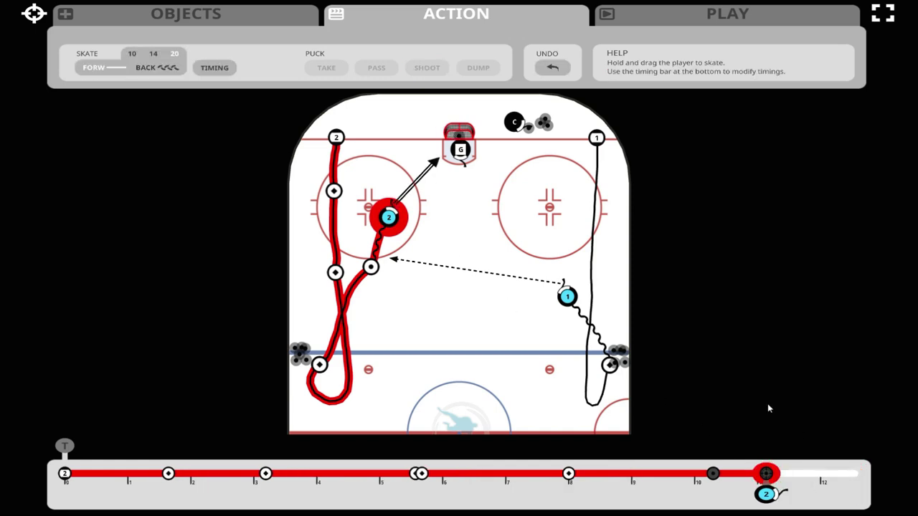
click(767, 473)
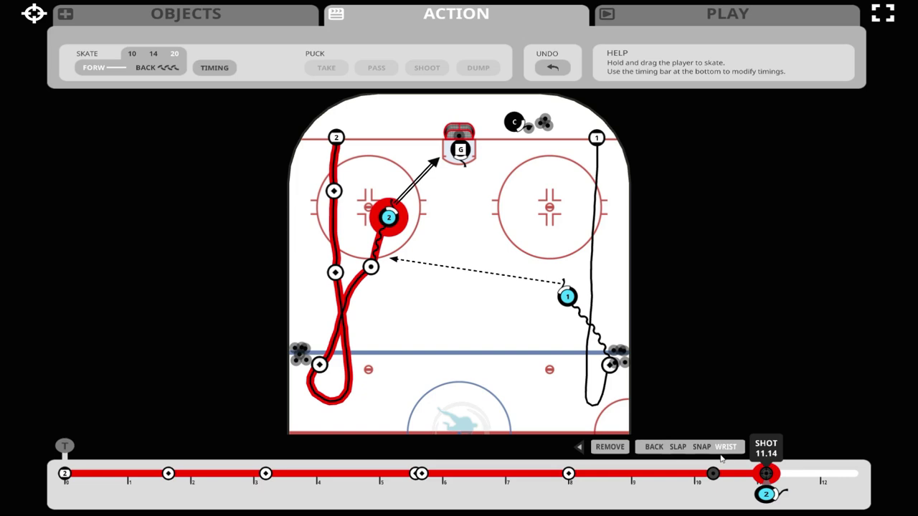
click(677, 447)
- Loop player 2 around the top and down the left side, and skate player 1 up through the right circle
mouse_move(388, 219)
mouse_down()
mouse_move(403, 170)
mouse_move(395, 136)
mouse_move(341, 120)
mouse_move(310, 143)
mouse_move(304, 234)
mouse_up()
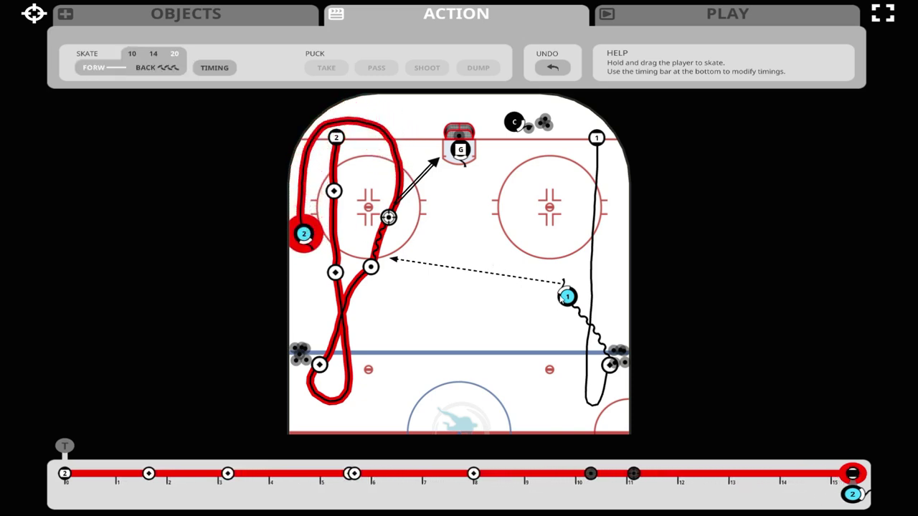
mouse_move(566, 296)
mouse_down()
mouse_move(516, 273)
mouse_move(486, 234)
mouse_move(480, 203)
mouse_move(492, 179)
mouse_move(518, 159)
mouse_up()
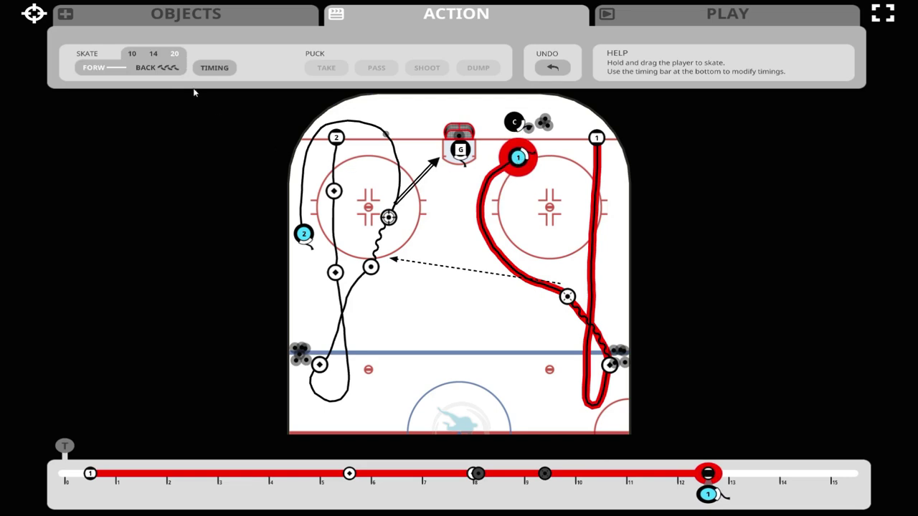
- Make player 1 skate backward toward the right boards, turning left at 12.68 s
click(170, 72)
mouse_move(514, 166)
mouse_down()
mouse_move(578, 185)
mouse_move(601, 211)
mouse_up()
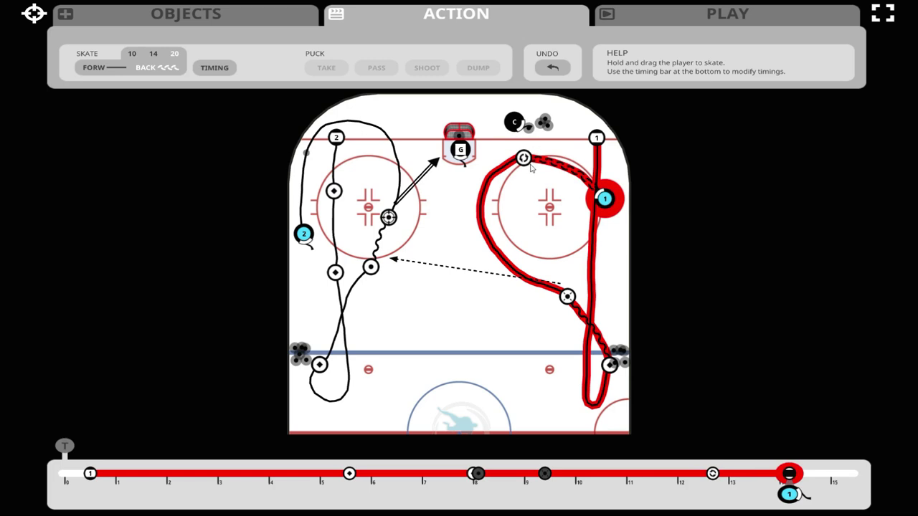
click(712, 474)
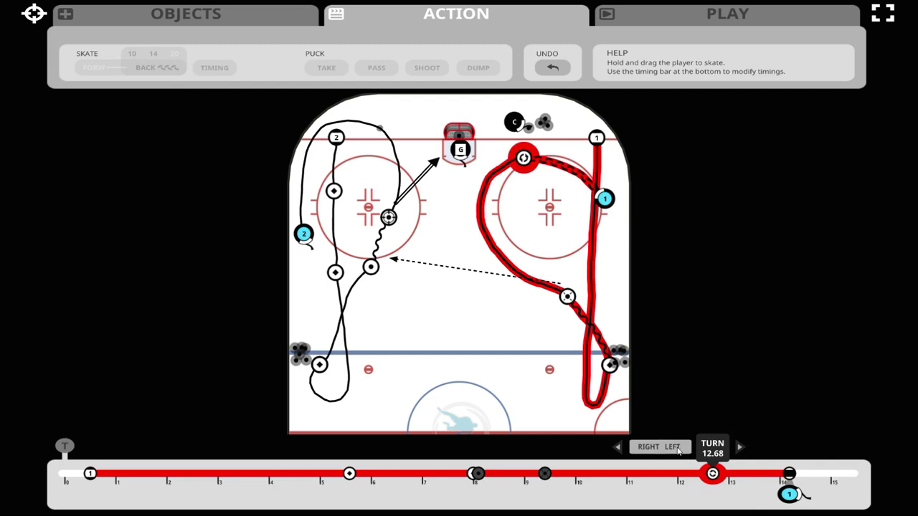
click(673, 448)
click(515, 124)
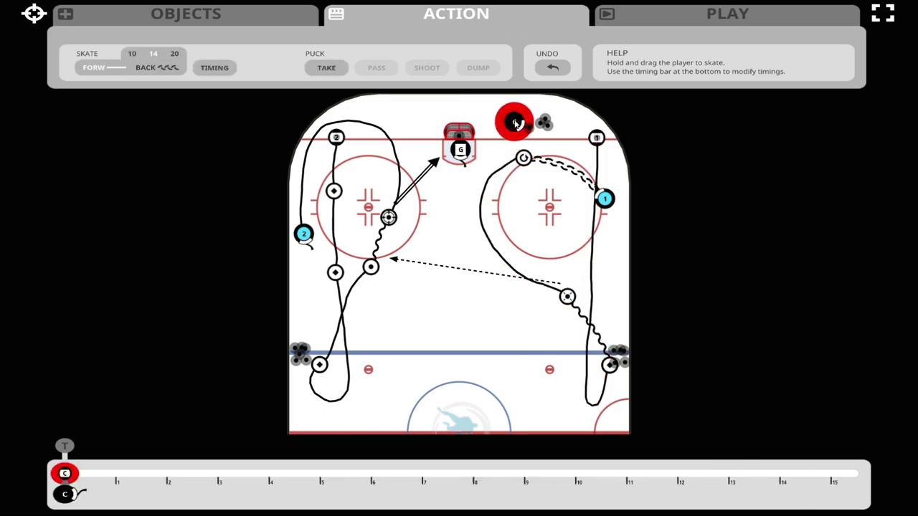
- Give the coach the puck, move his event to 13.74 s, and pass to player 1
click(337, 72)
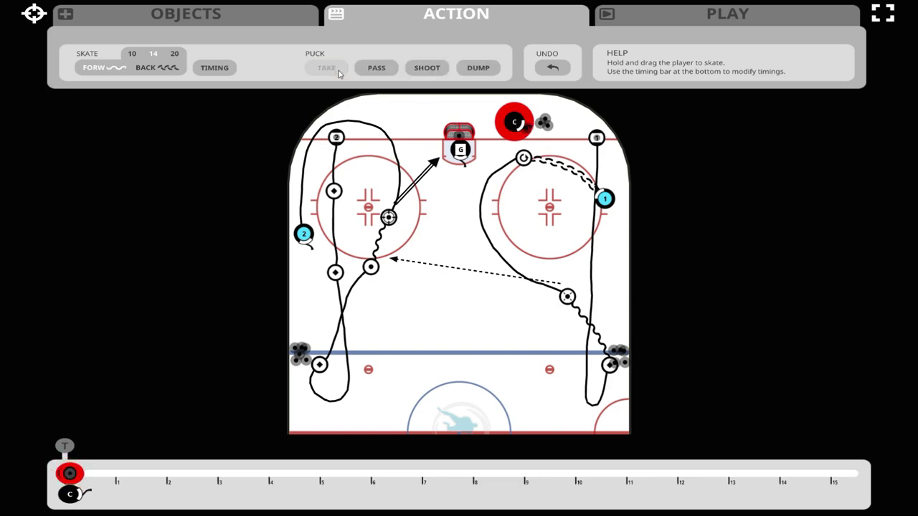
click(70, 475)
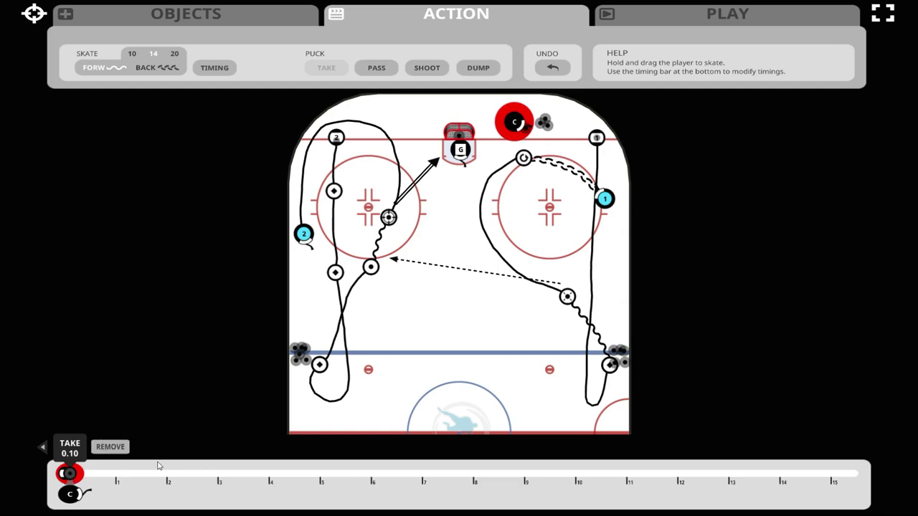
click(211, 68)
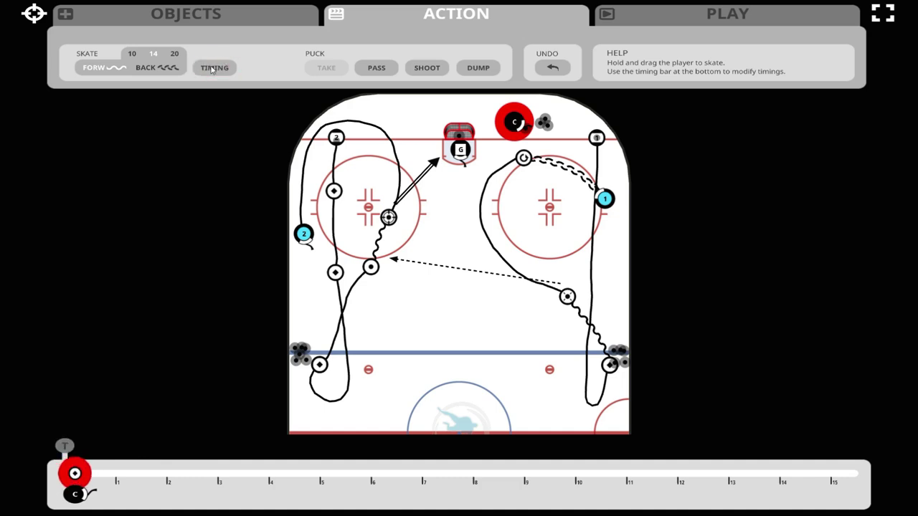
click(81, 475)
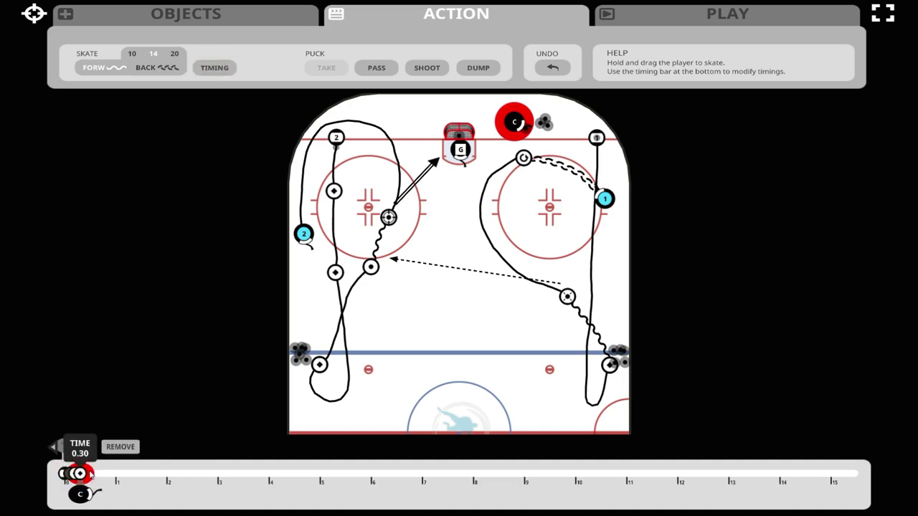
mouse_move(81, 473)
mouse_down()
mouse_move(302, 462)
mouse_move(614, 404)
mouse_up()
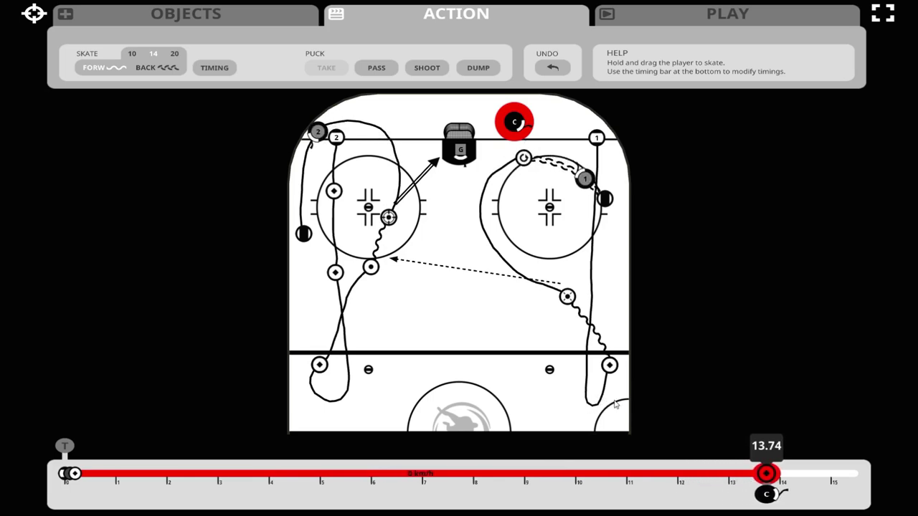
drag(614, 404, 616, 405)
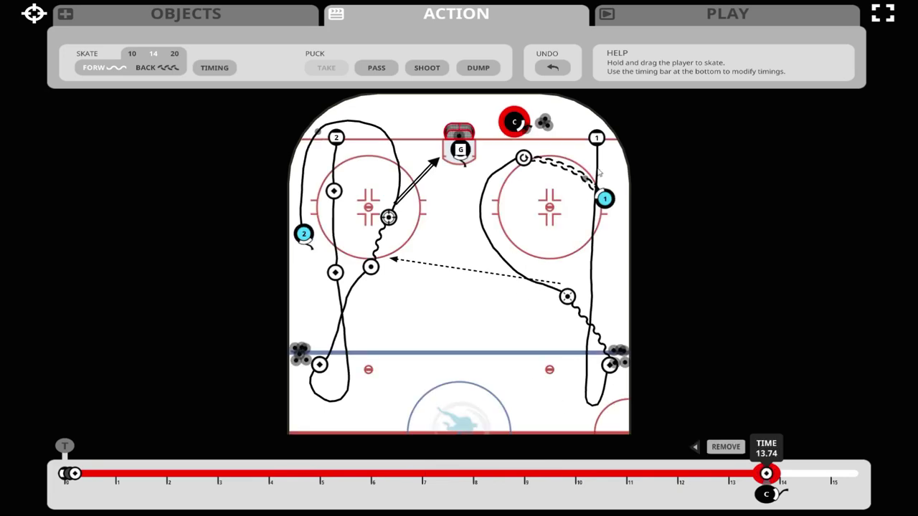
click(382, 70)
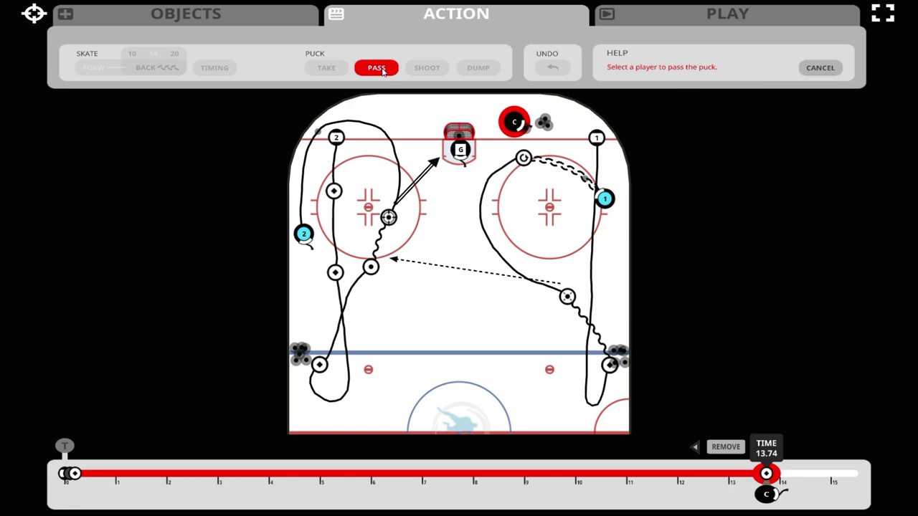
click(605, 200)
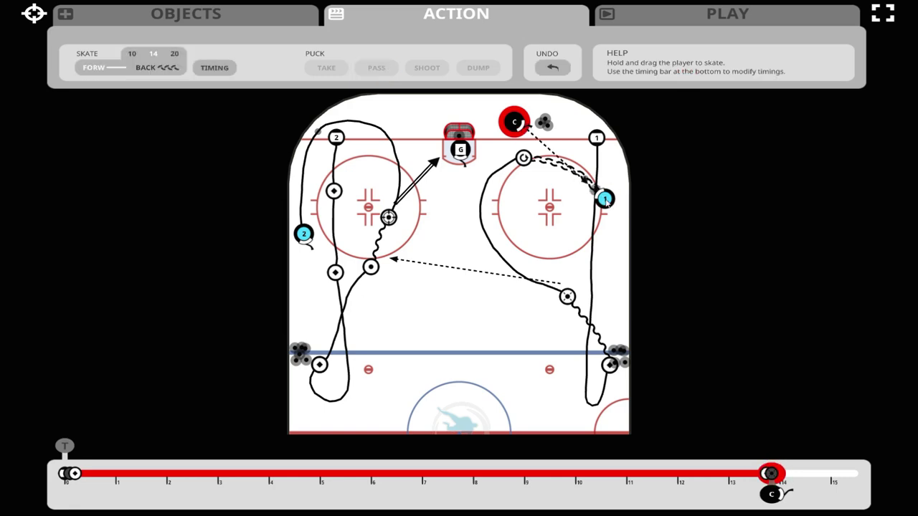
- Have player 1 skate backward briefly, then forward down the right side
click(170, 70)
drag(609, 207, 615, 222)
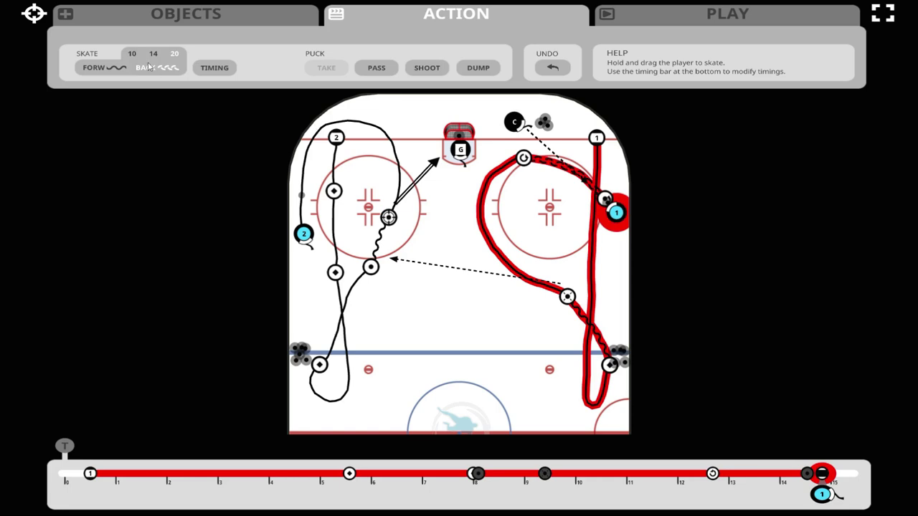
click(120, 69)
drag(615, 213, 603, 258)
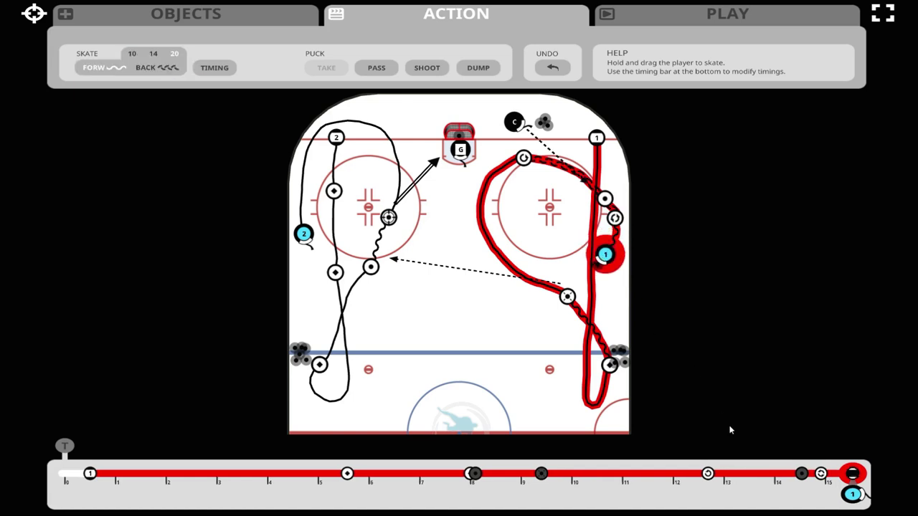
- Shift player 1's turn event slightly earlier, to about 12.6 s
click(800, 474)
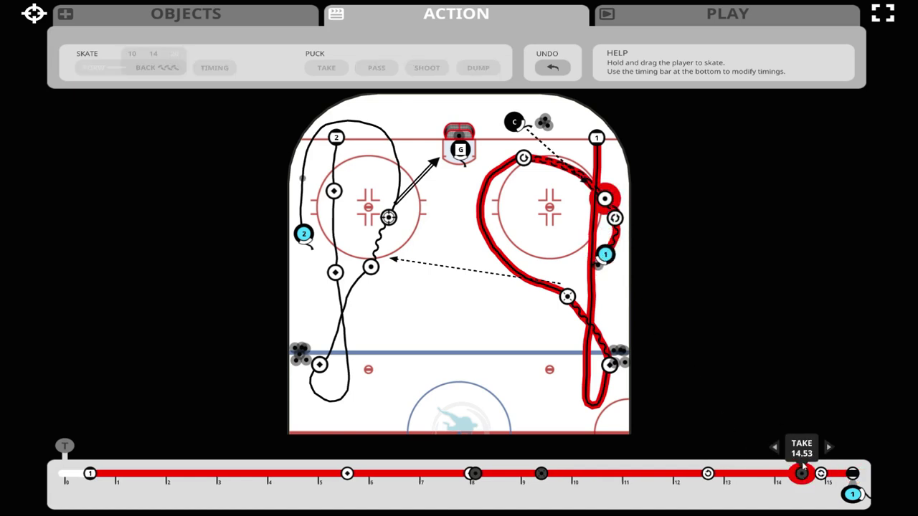
click(821, 473)
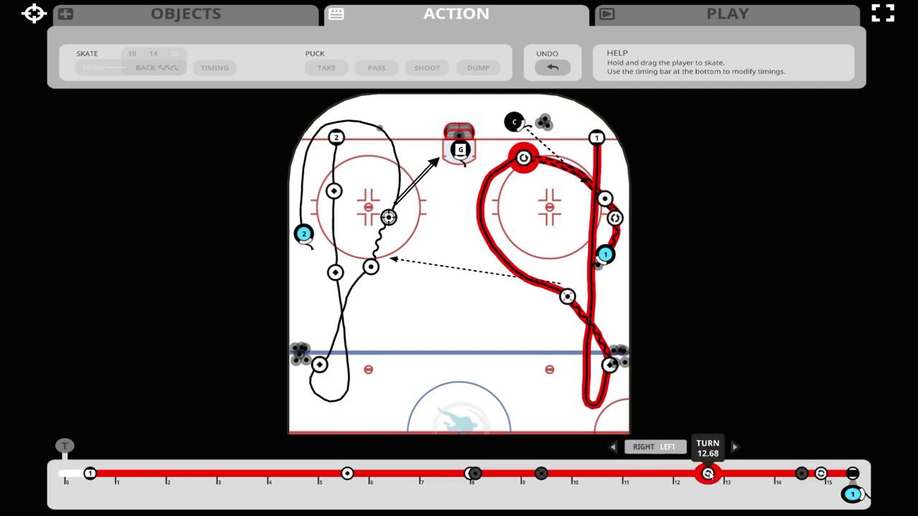
mouse_move(707, 475)
mouse_down()
mouse_move(672, 476)
mouse_move(726, 476)
mouse_move(698, 476)
mouse_move(705, 477)
mouse_up()
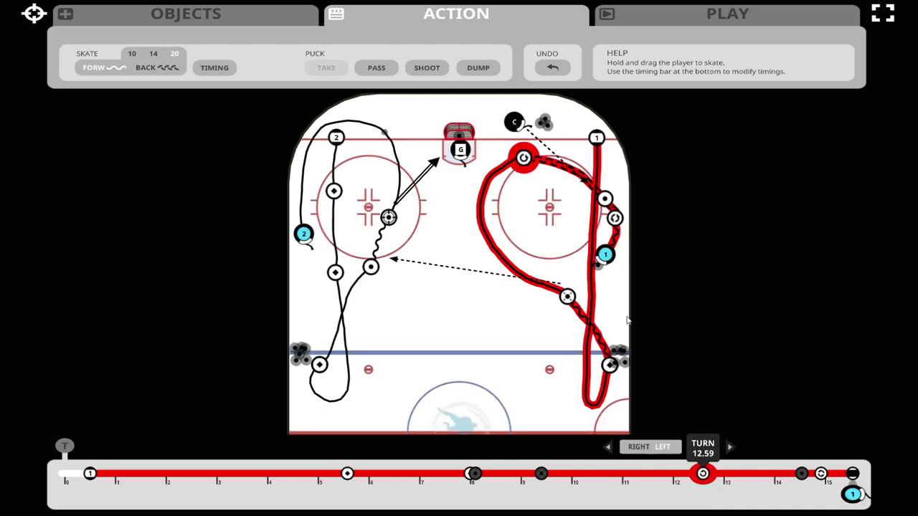
click(604, 256)
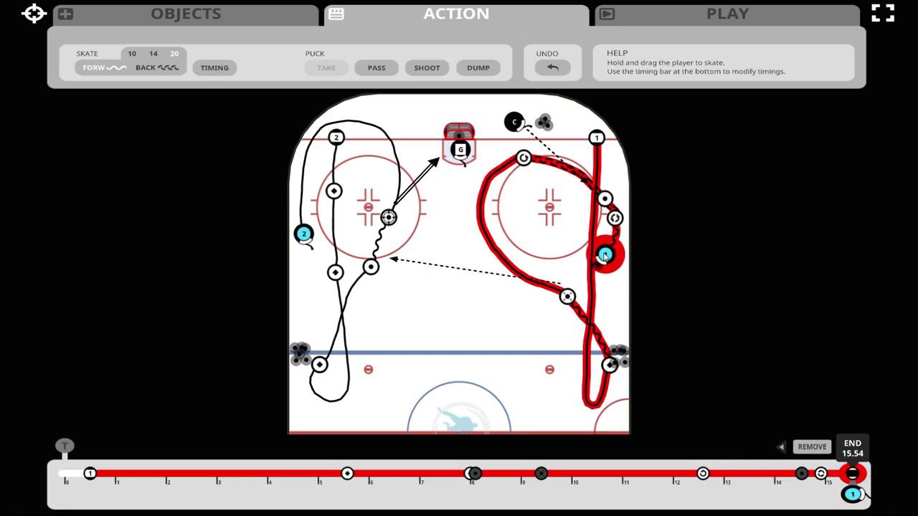
- Extend player 2's skate to end at 15.42 s beside the left circle, then reselect player 1
click(304, 235)
drag(304, 235, 319, 263)
click(606, 259)
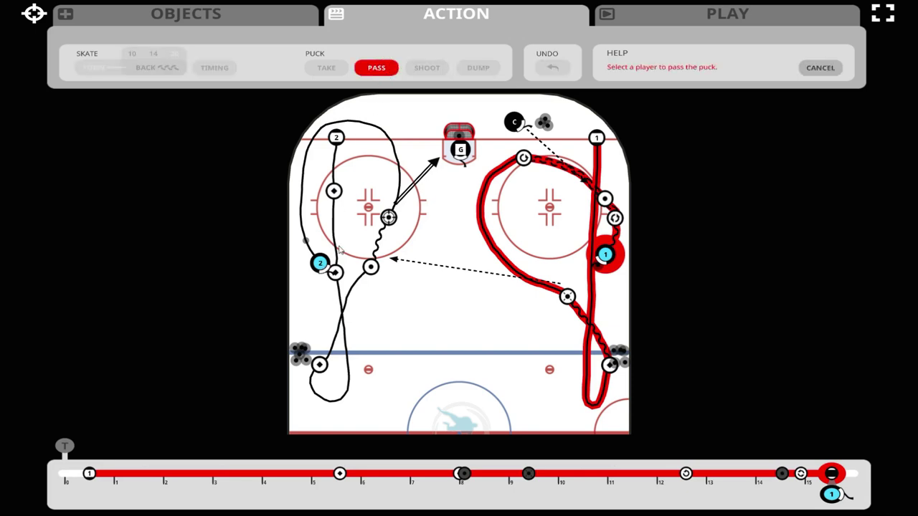
- Pass from player 1 to player 2, who skates down to the blue line by about 19.5 s
click(321, 264)
mouse_move(321, 264)
mouse_down()
mouse_move(330, 273)
mouse_move(325, 371)
mouse_move(333, 392)
mouse_move(345, 402)
mouse_move(358, 395)
mouse_move(372, 362)
mouse_up()
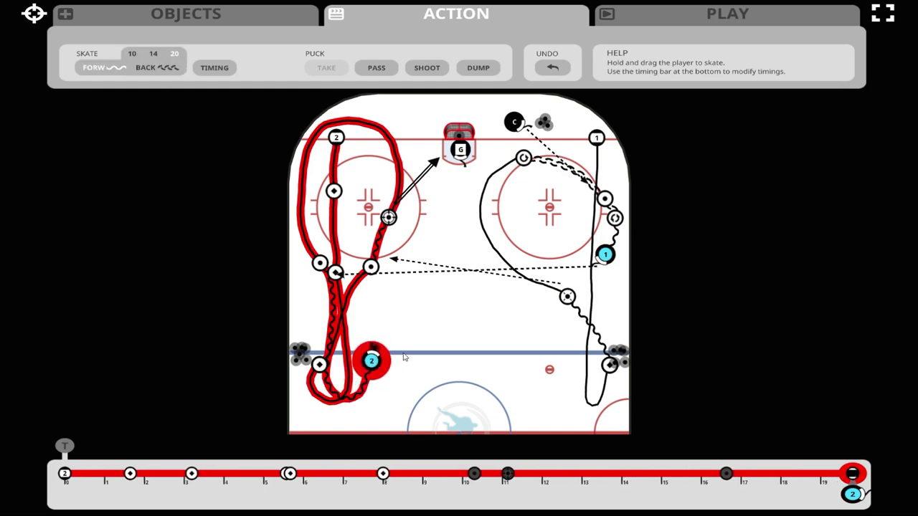
- Skate player 1 to centre ice, move player 2's end to about 19.97 s, and nudge both players up
click(607, 255)
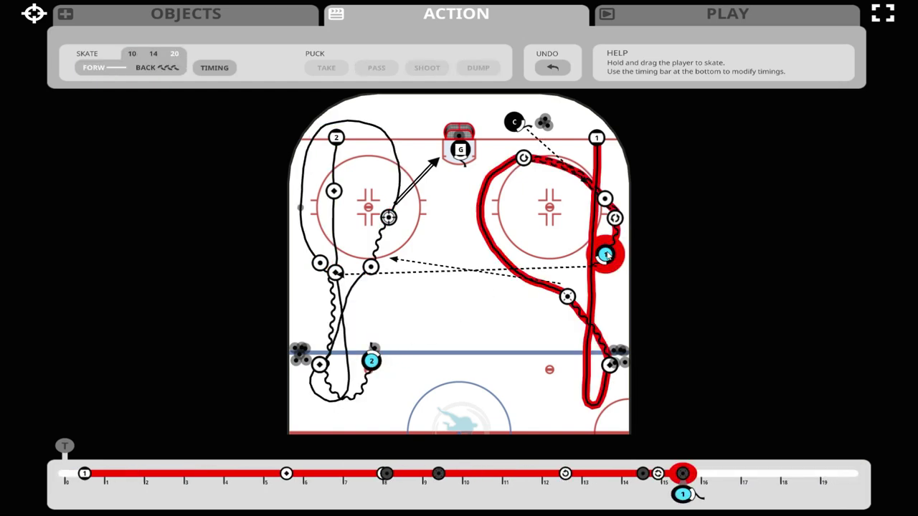
mouse_move(607, 256)
mouse_down()
mouse_move(557, 278)
mouse_move(550, 298)
mouse_move(556, 397)
mouse_move(524, 395)
mouse_move(501, 362)
mouse_up()
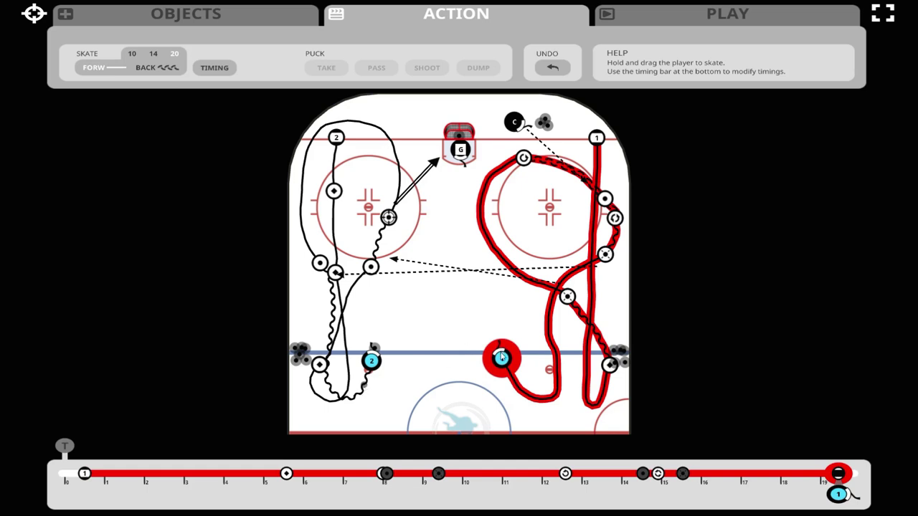
click(839, 475)
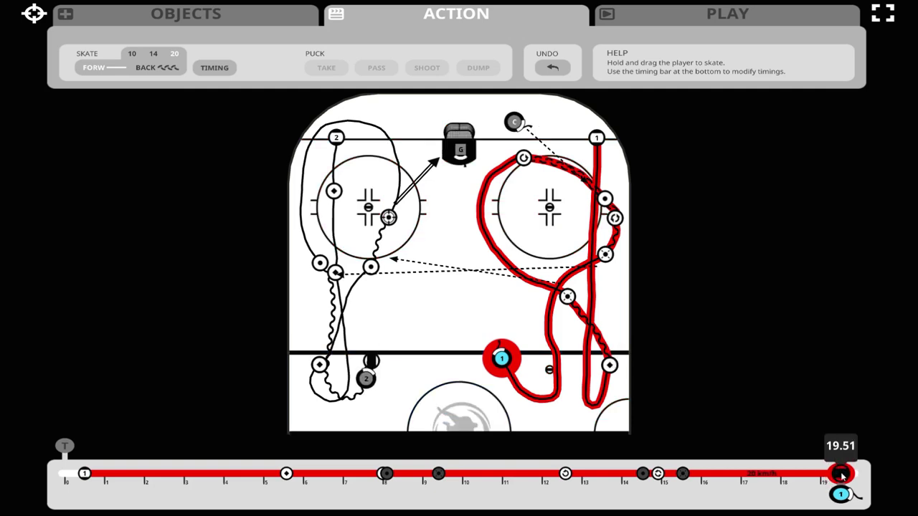
mouse_move(843, 476)
mouse_down()
mouse_move(855, 477)
mouse_move(806, 487)
mouse_move(821, 490)
mouse_up()
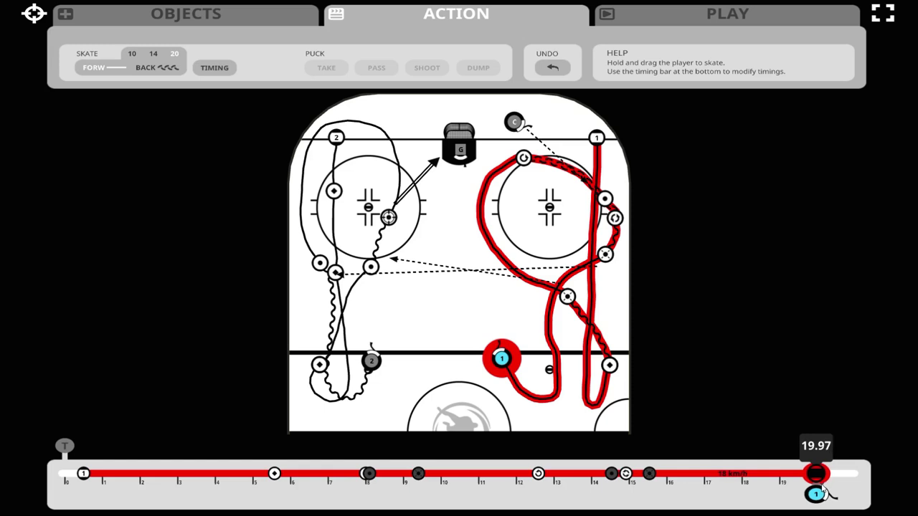
drag(823, 490, 824, 489)
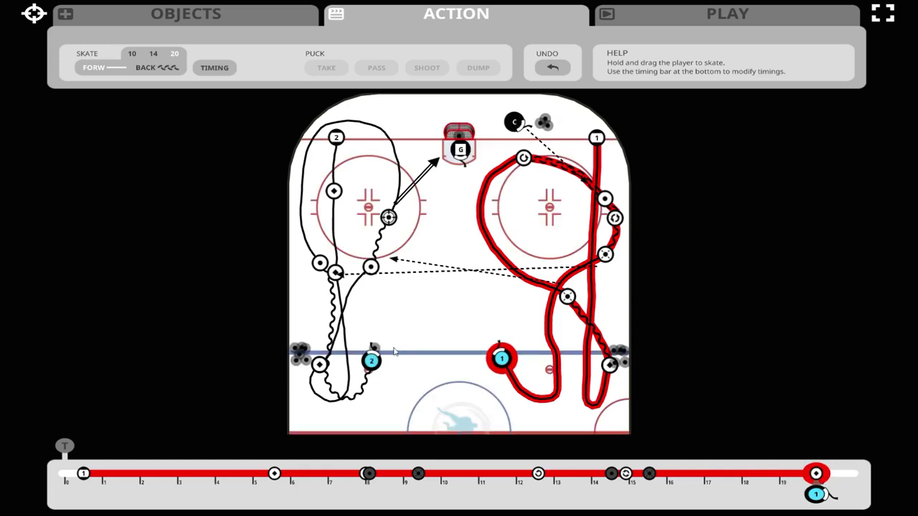
drag(369, 365, 379, 329)
drag(501, 359, 501, 338)
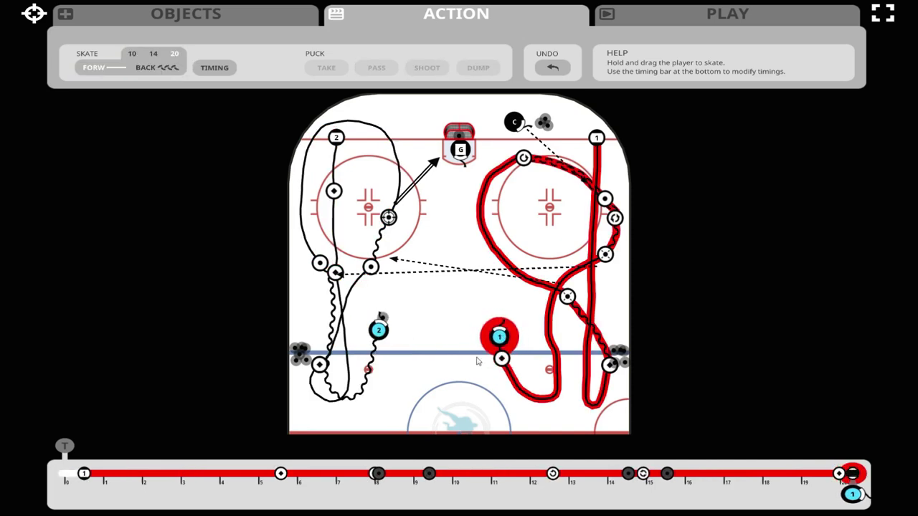
- Play the 20.3-second drill back in the 3D arena perspective
click(440, 341)
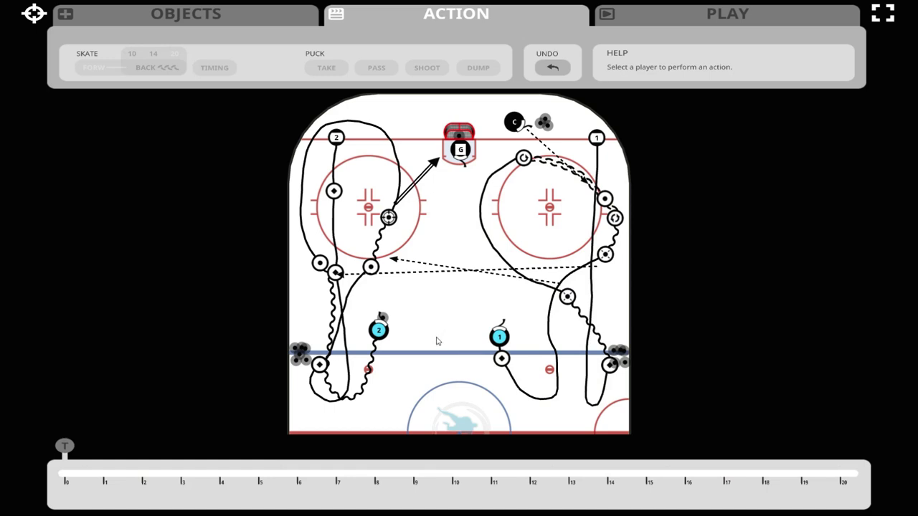
click(706, 15)
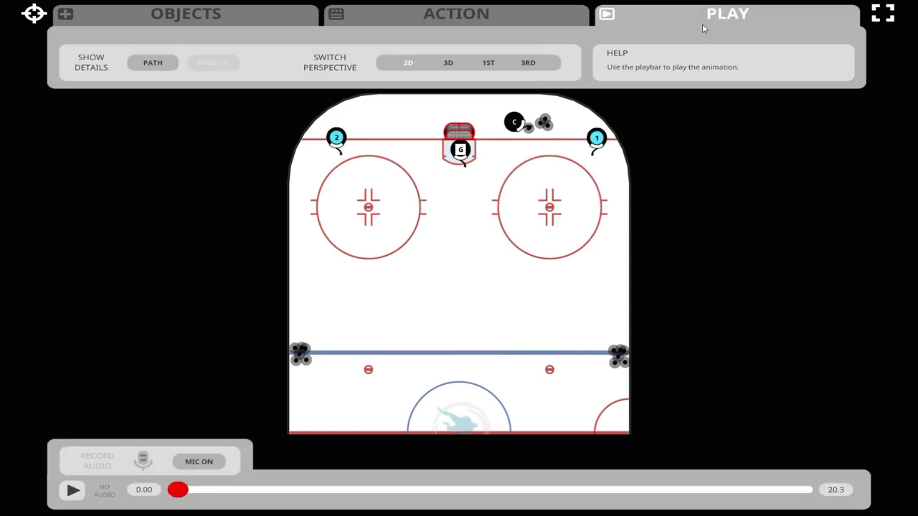
click(447, 64)
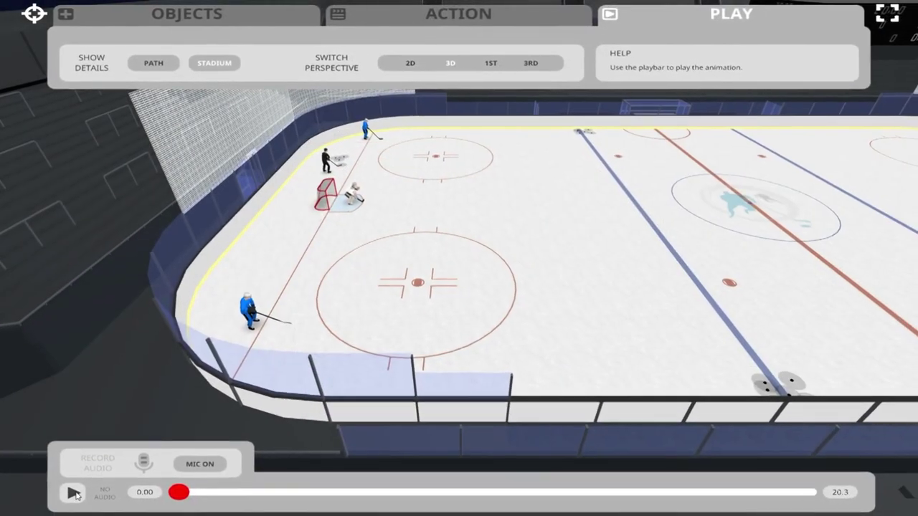
click(74, 494)
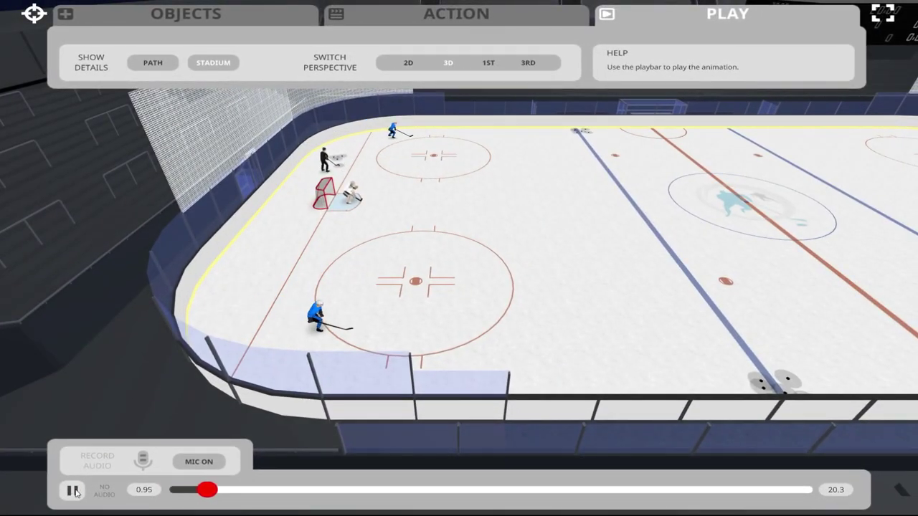